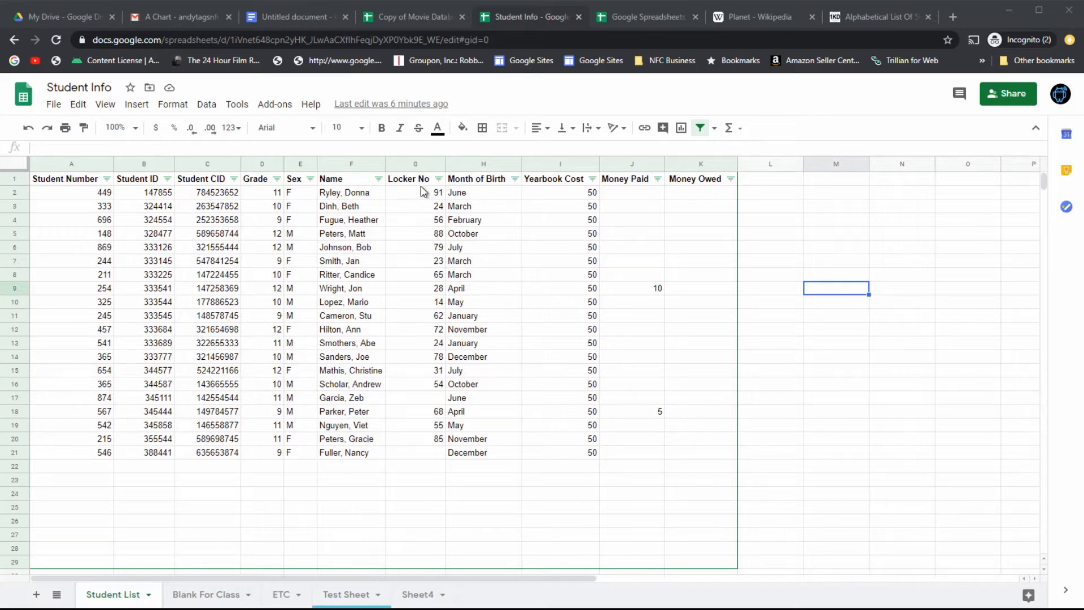
- Examine the summary statistics (sum, average, minimum, maximum, counts) of the whole Yearbook Cost column
left_click(542, 163)
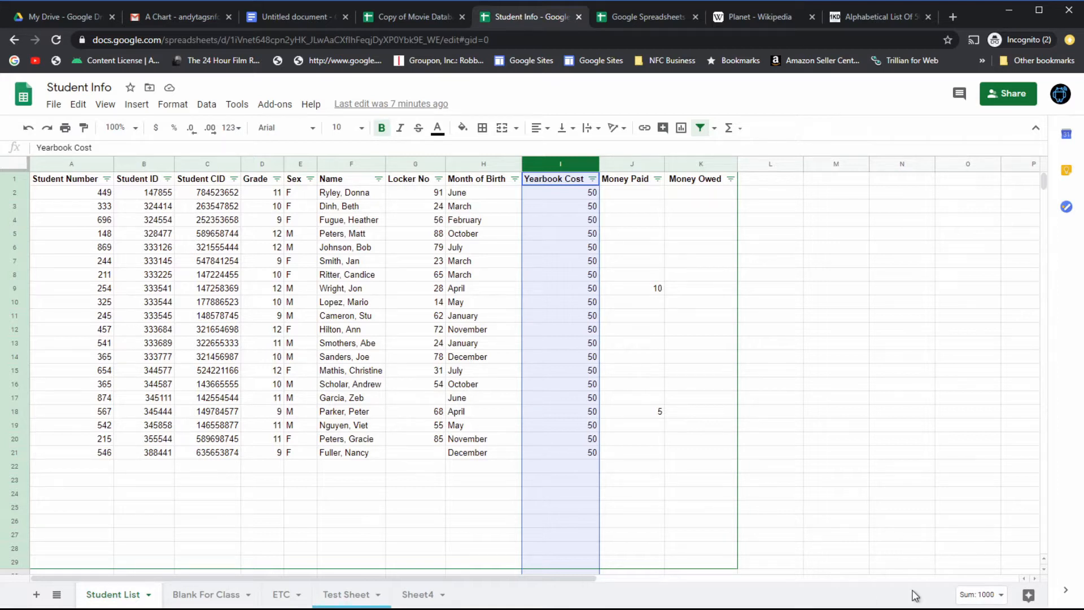
left_click(1002, 596)
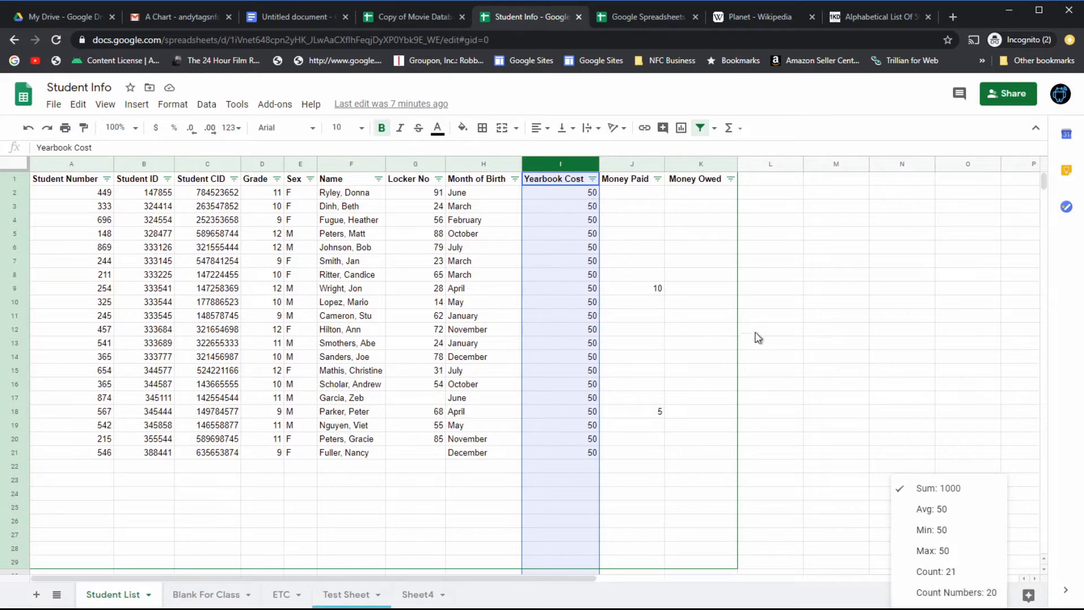
left_click(800, 356)
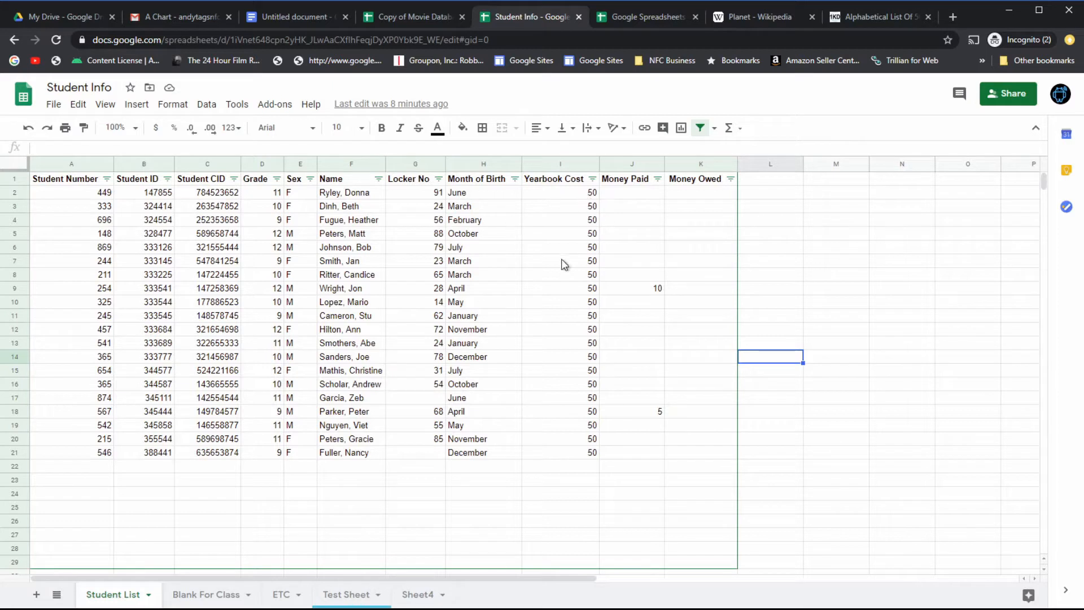
- Examine the summary statistics of the whole Money Paid column
left_click(626, 164)
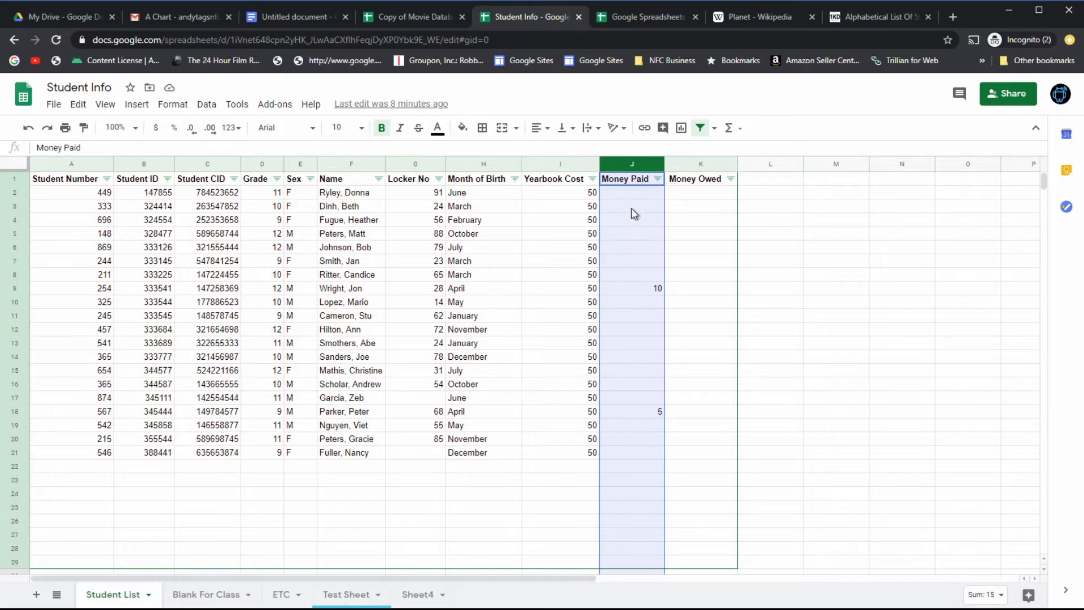
left_click(985, 594)
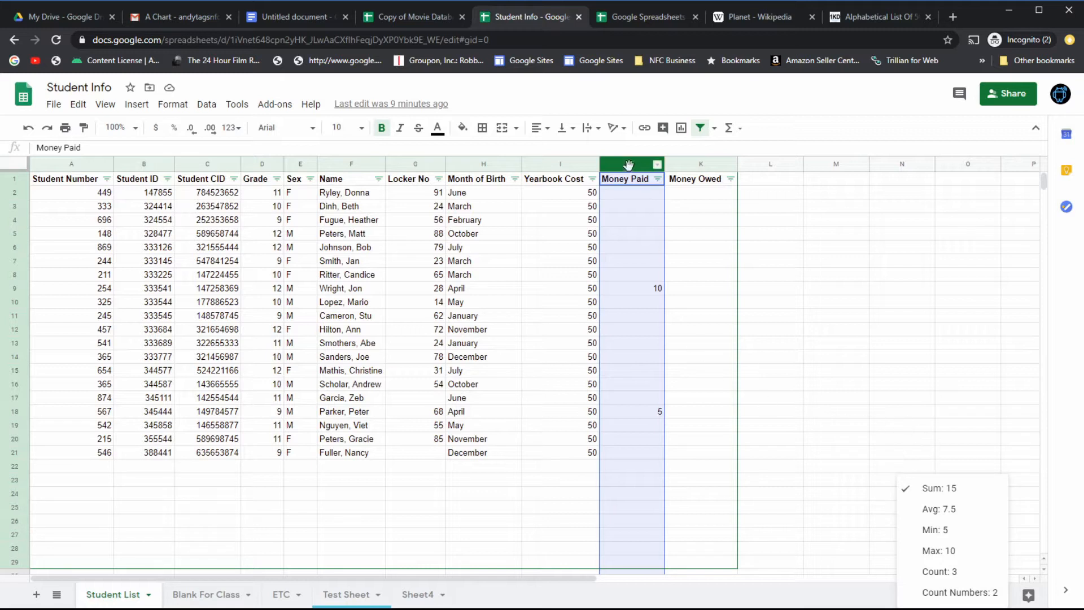
left_click(877, 597)
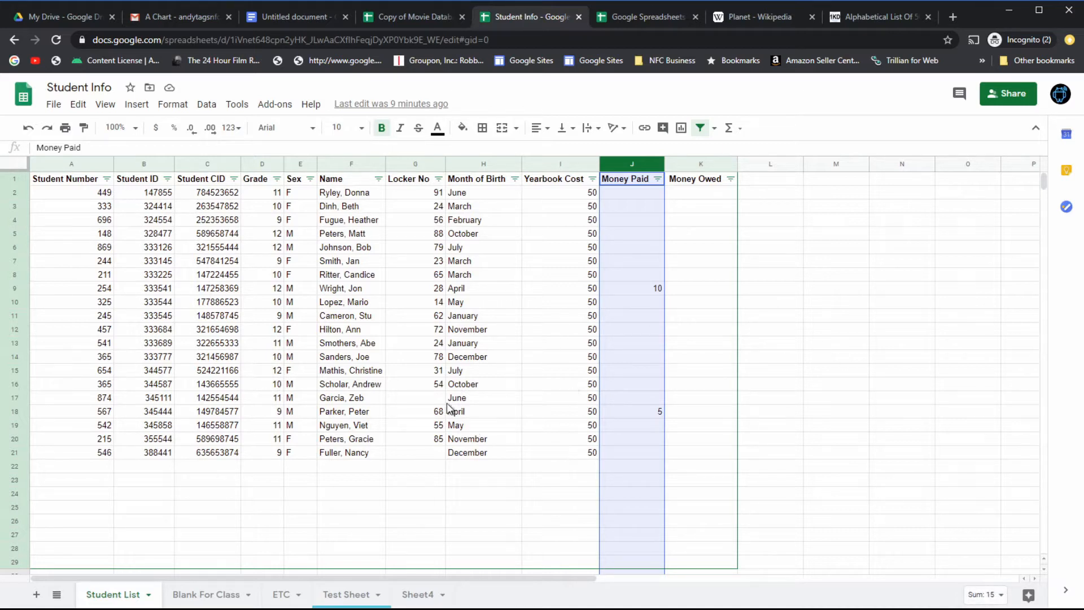
left_click(304, 493)
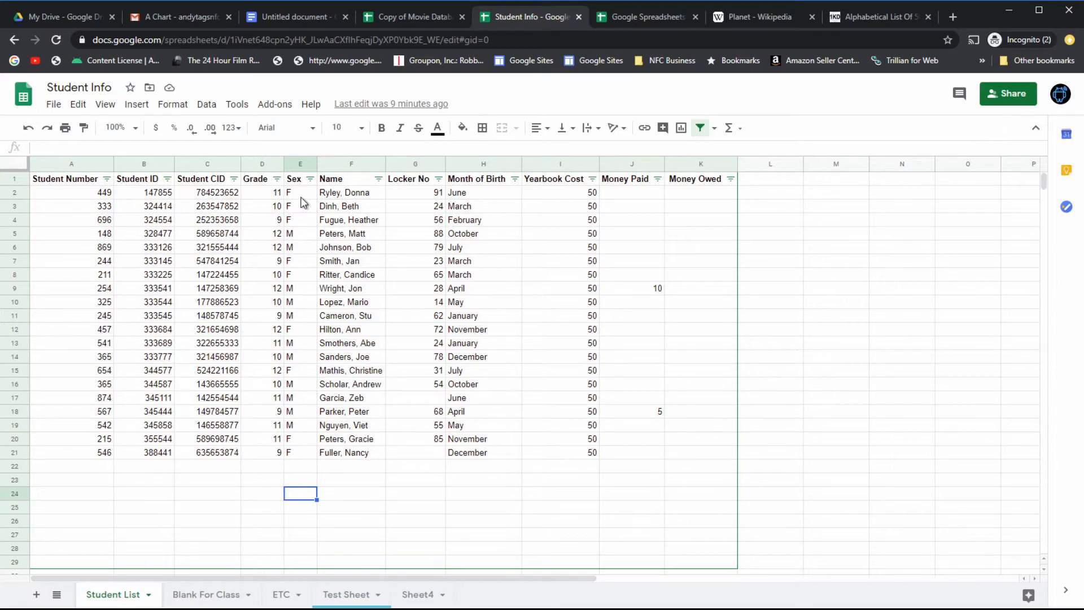
- Filter the Sex column by values to hide the M rows, leaving F and blanks selected
left_click(310, 180)
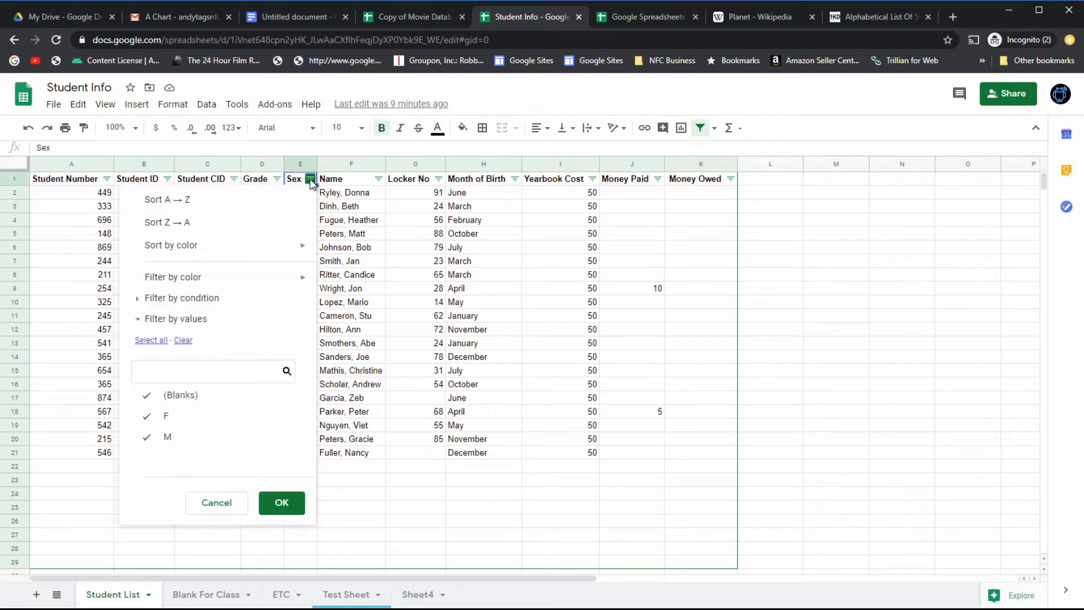
left_click(149, 438)
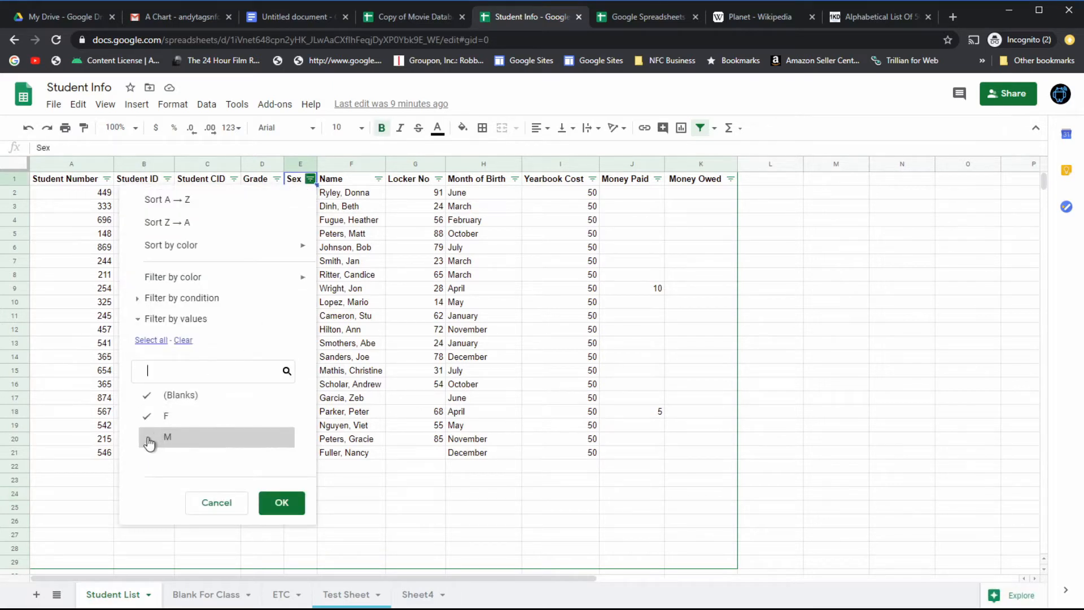
left_click(282, 504)
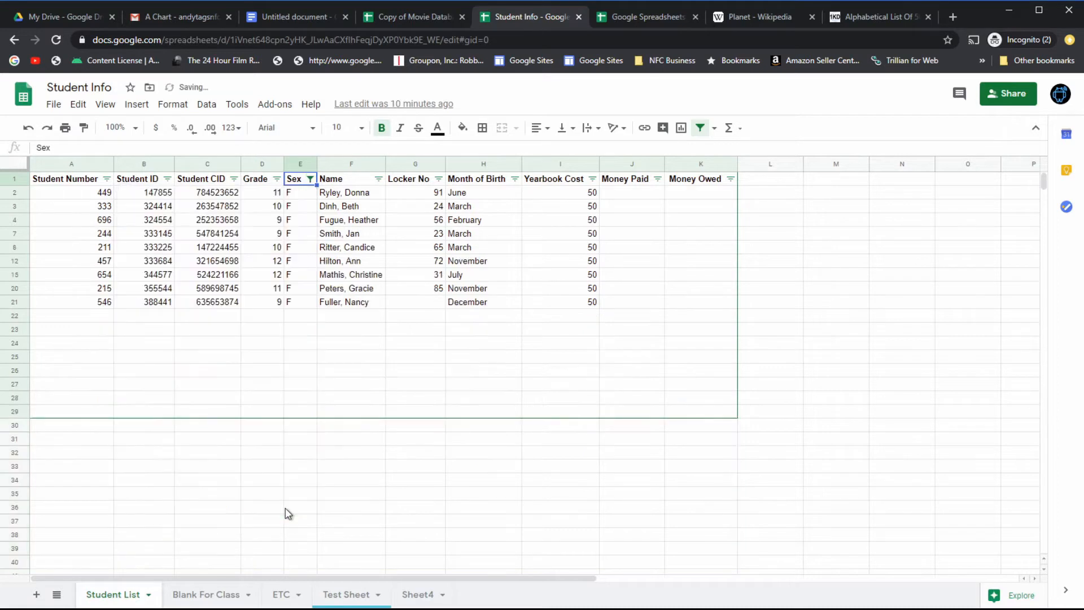
- Check the count for the whole filtered Sex column and verify it by going through the F cells one by one
left_click(294, 165)
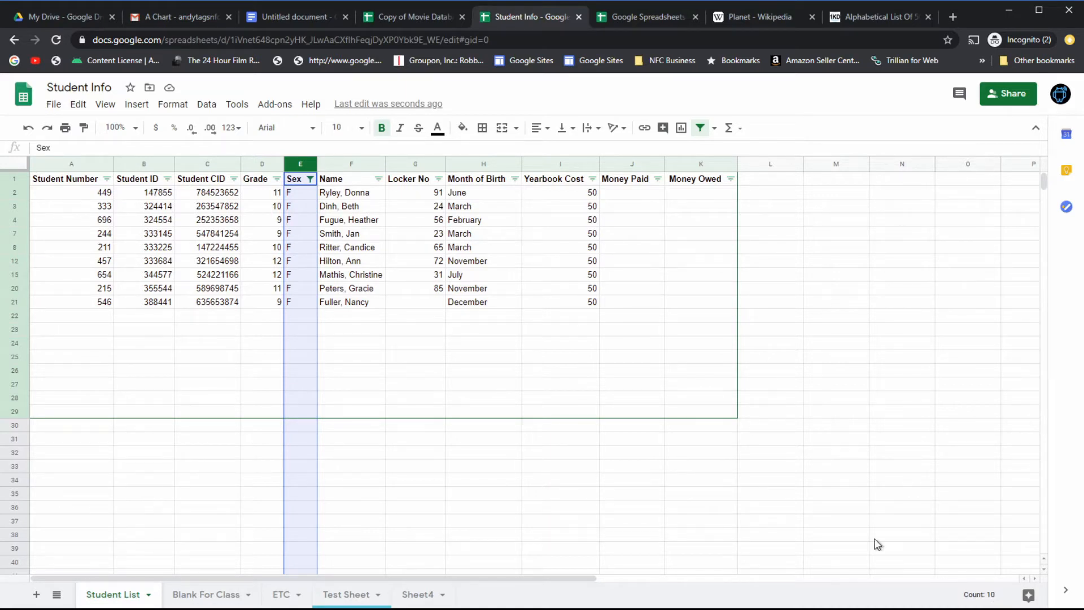
left_click(298, 196)
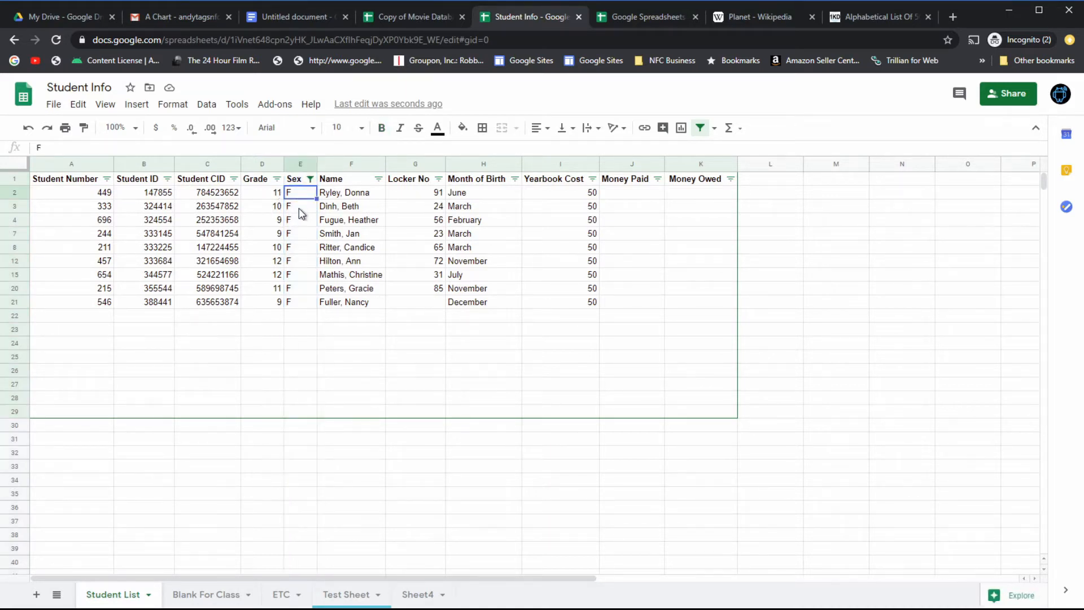
left_click(300, 208)
left_click(299, 220)
left_click(300, 234)
left_click(301, 249)
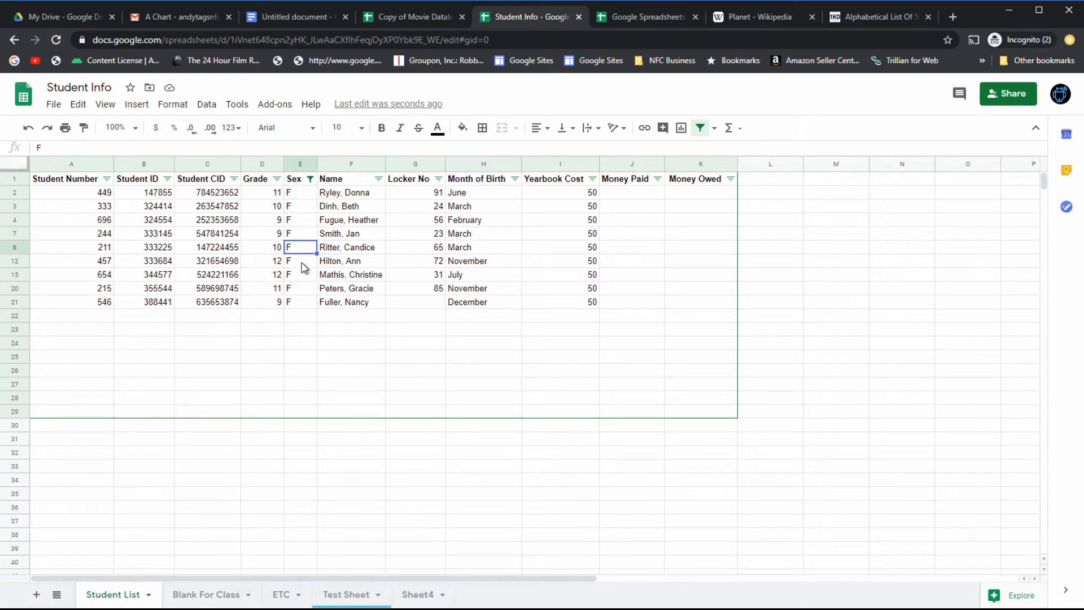
left_click(302, 261)
left_click(302, 275)
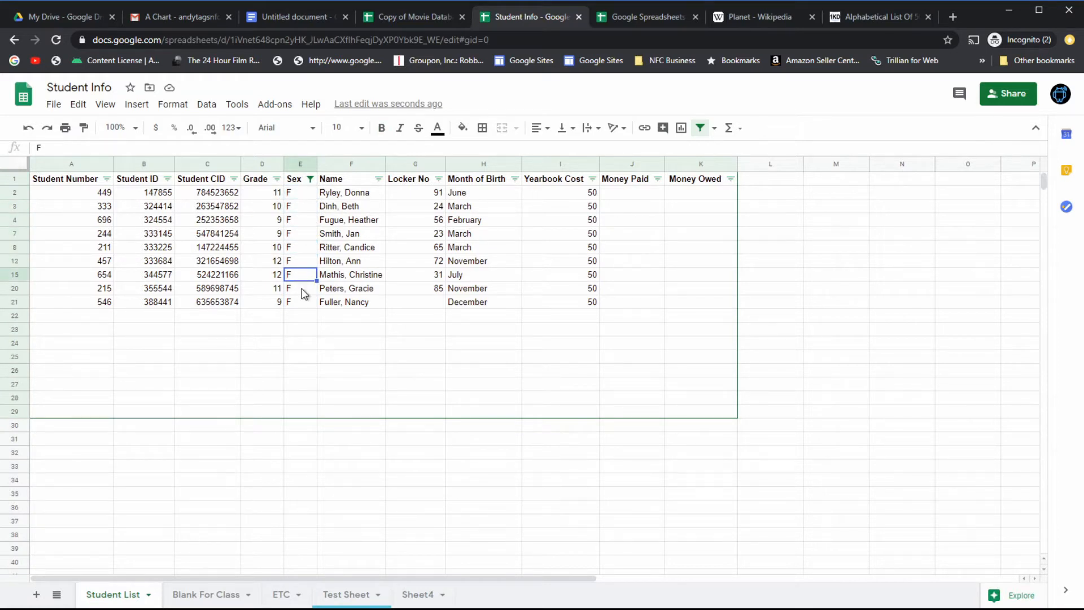
left_click(302, 289)
left_click(304, 301)
left_click(313, 333)
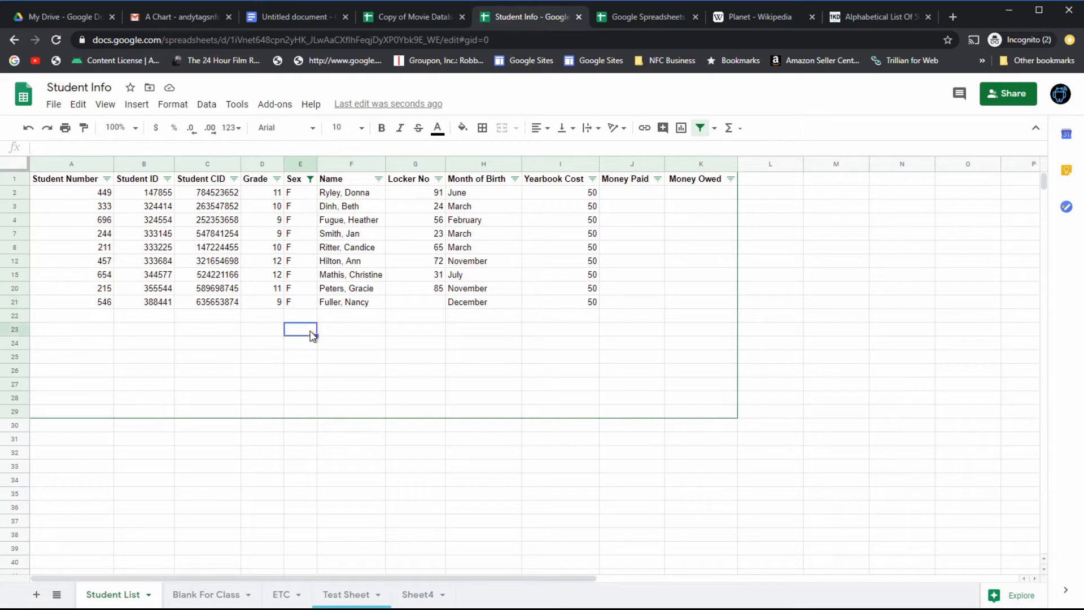
- Compare the count of the F cells without the header against the count of the whole Sex column
left_click_drag(300, 192, 312, 308)
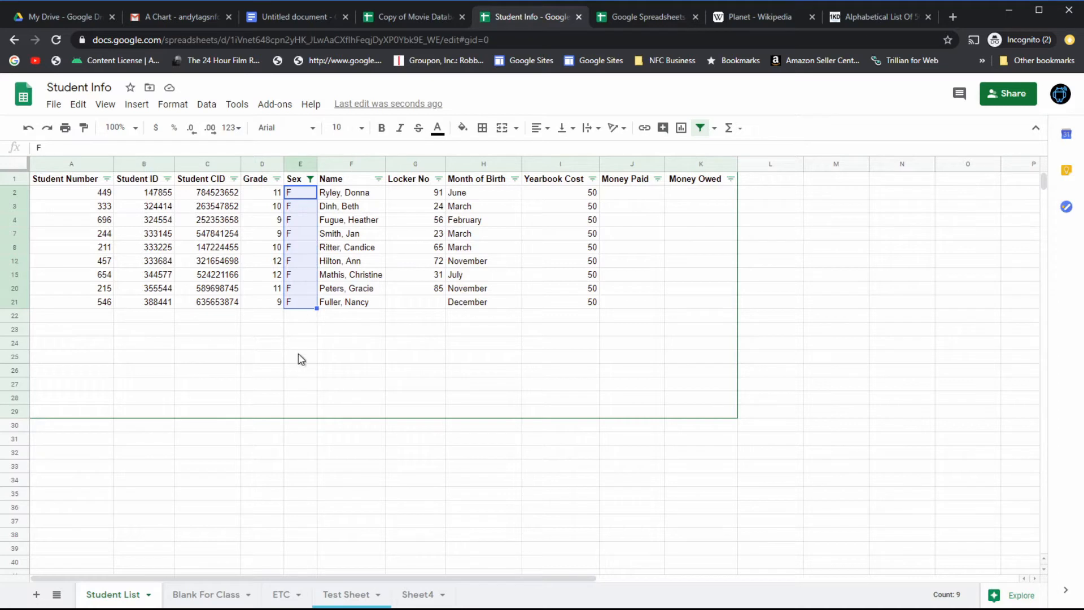
left_click(310, 366)
left_click(299, 165)
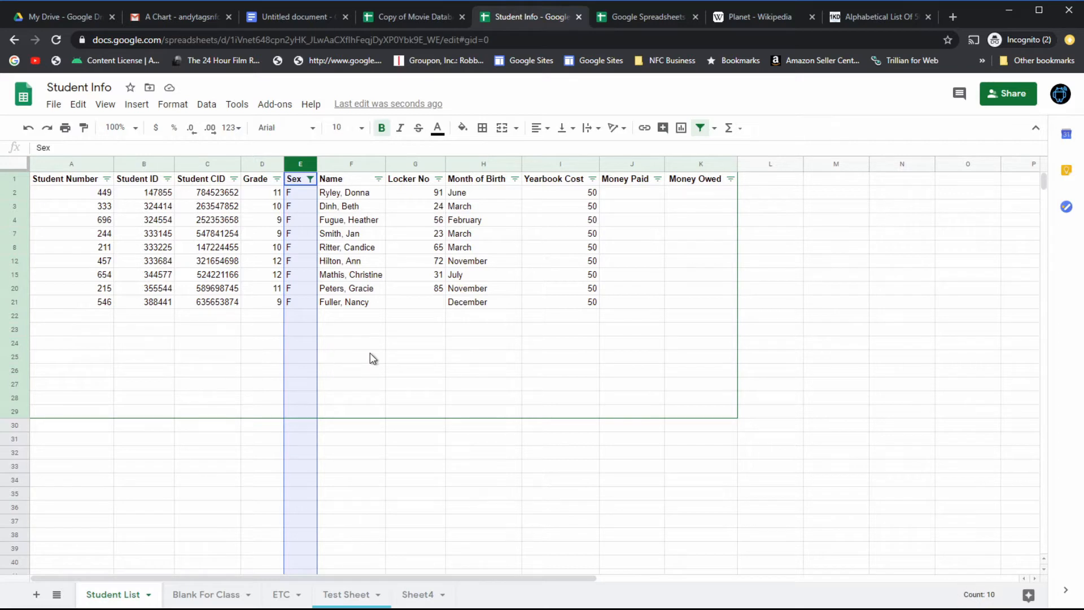
- Include M again in the Sex column filter so all students are listed
left_click(309, 178)
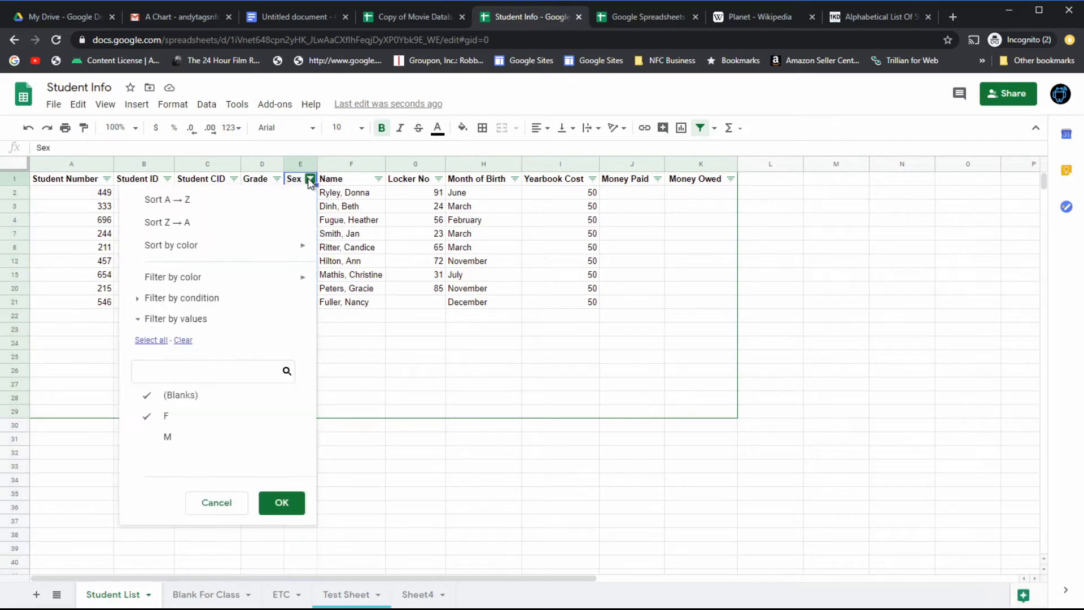
left_click(161, 437)
left_click(280, 502)
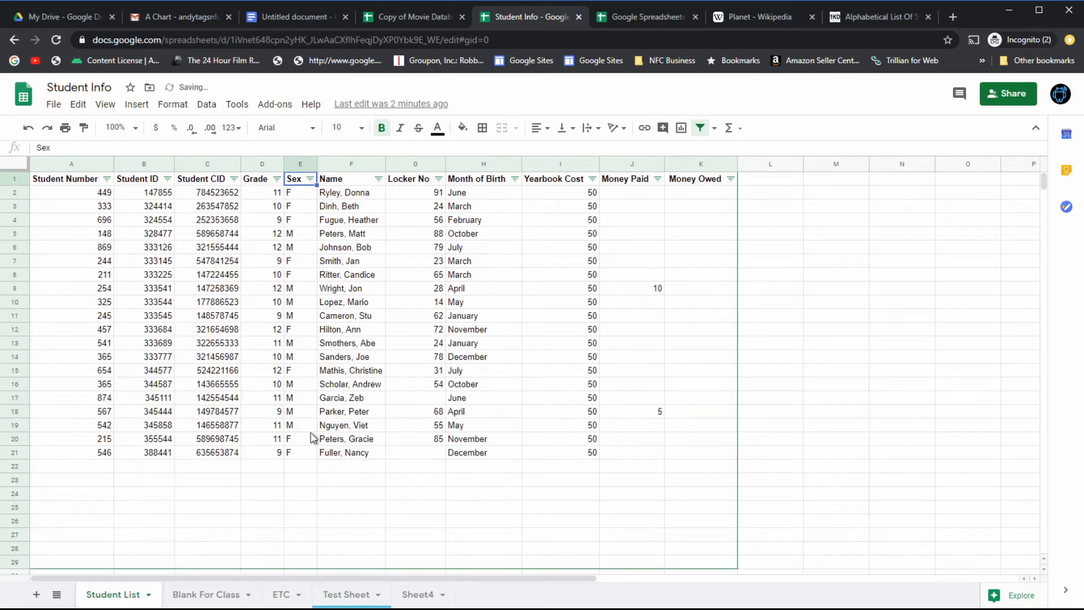
- Filter the Grade column by values to list only grade 12 students
left_click(277, 179)
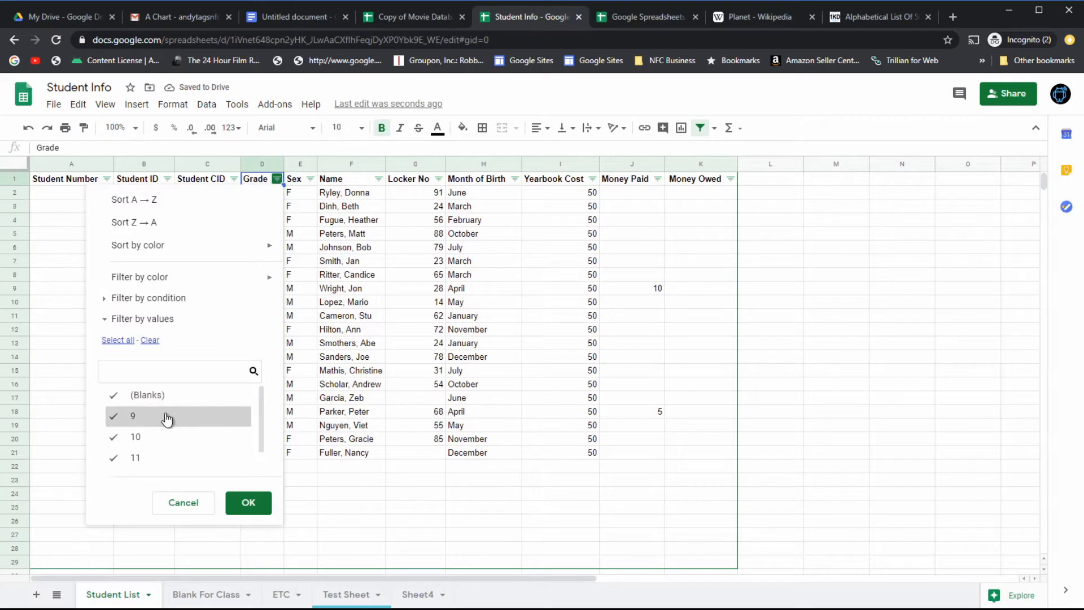
left_click(149, 341)
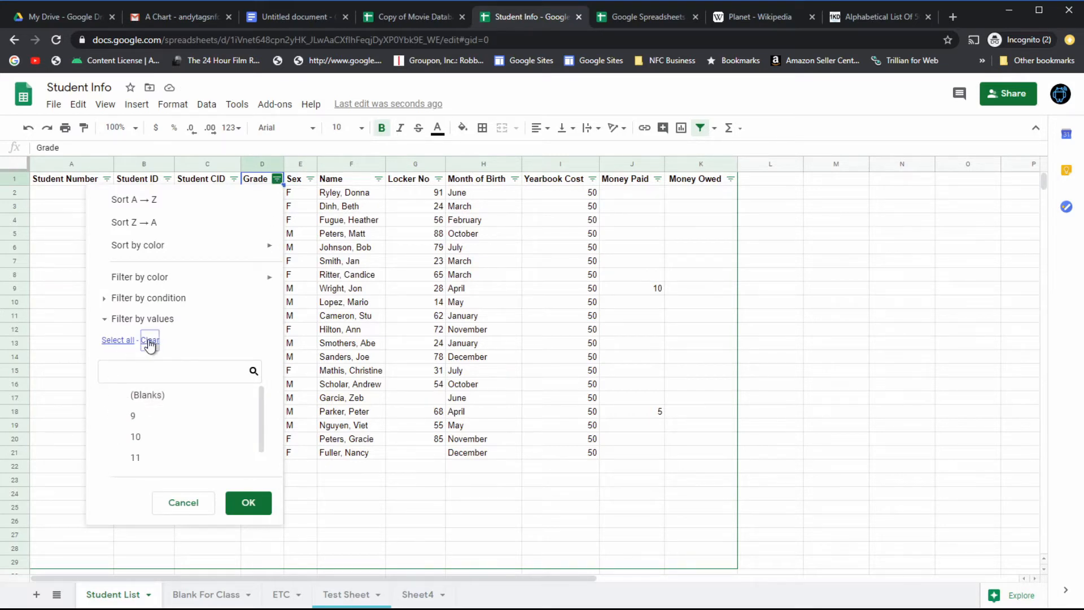
scroll(154, 450, "down", 2)
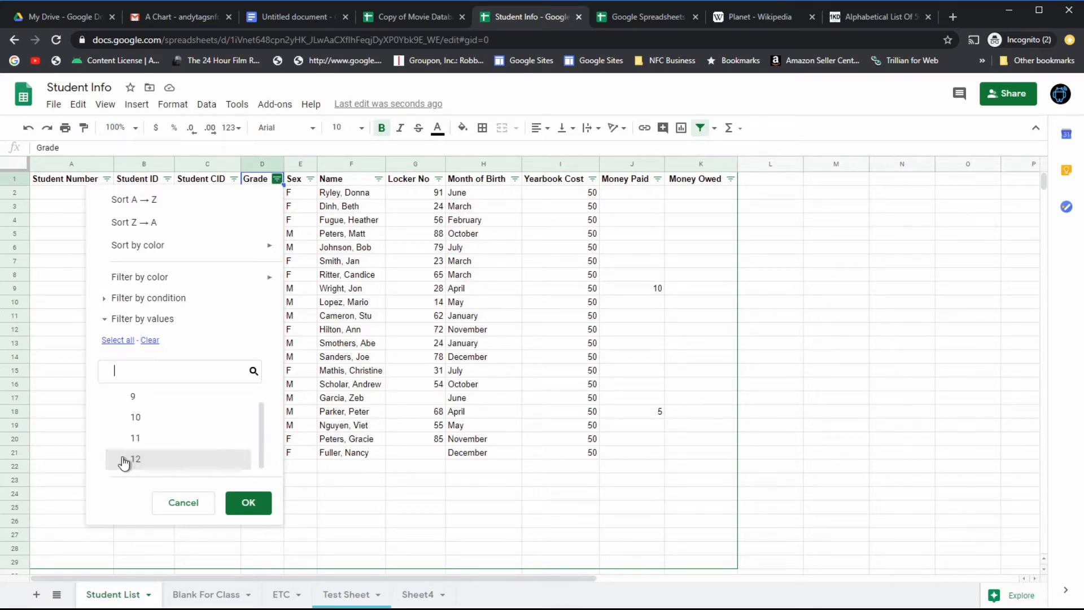
left_click(136, 458)
left_click(247, 504)
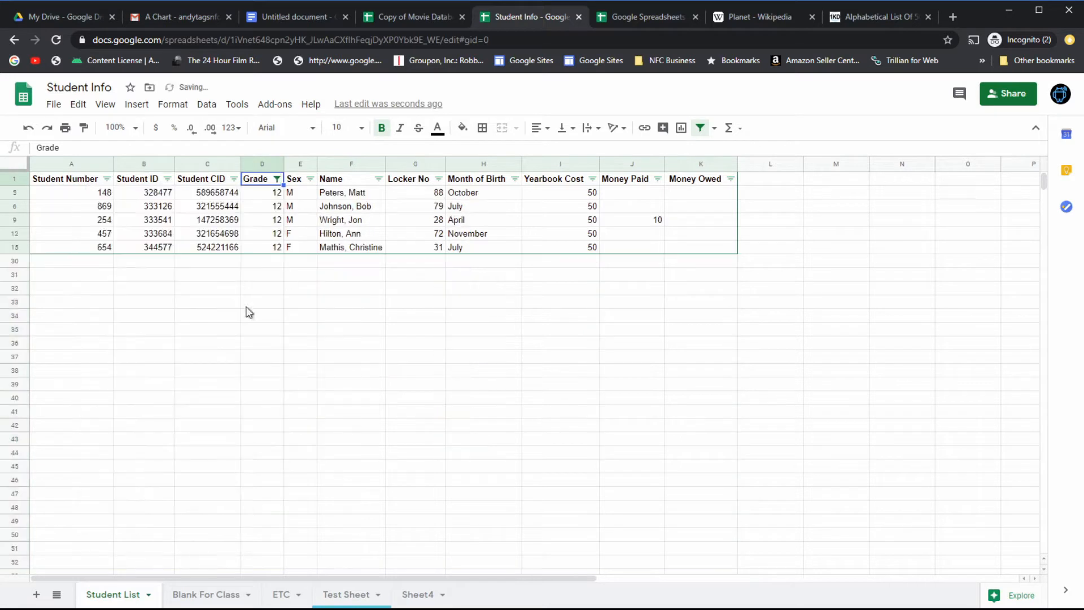
- Examine the summary statistics of the filtered Grade column, including the count of numbers
left_click(257, 165)
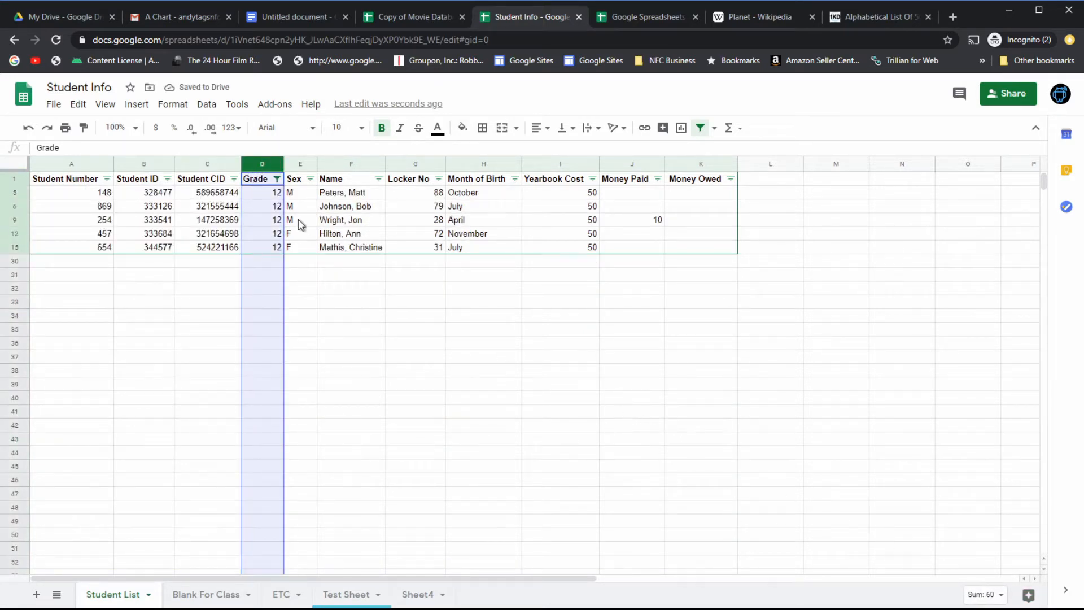
left_click(1002, 595)
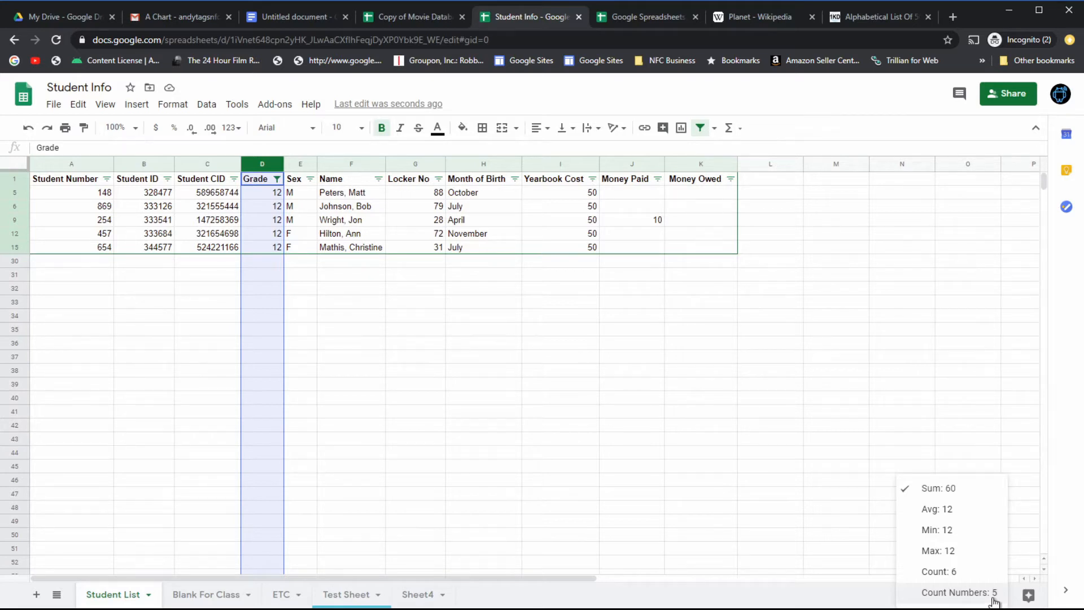
left_click(856, 603)
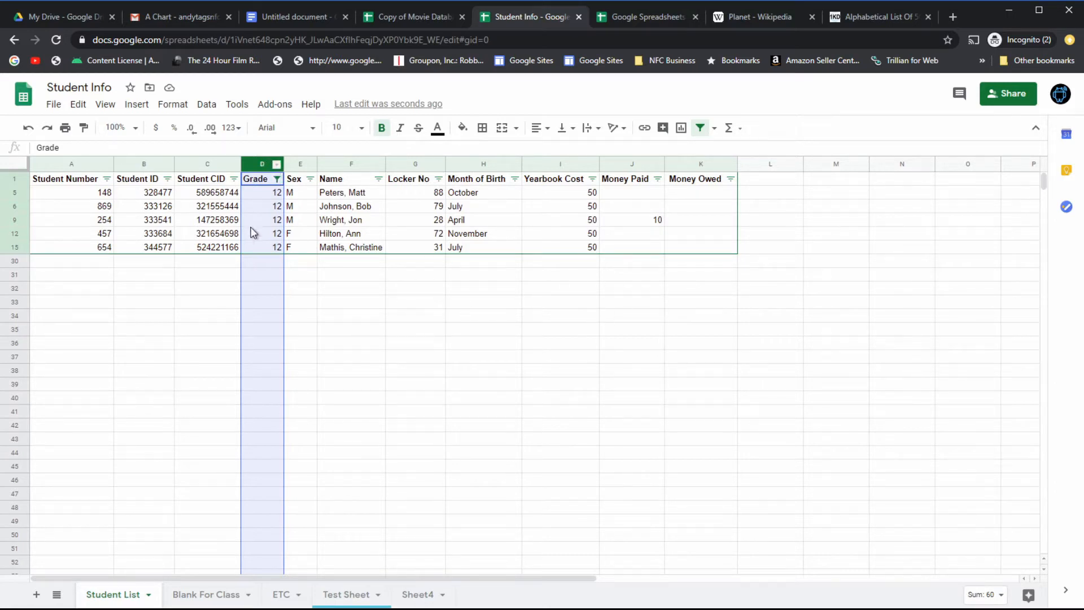
- Examine the Money Paid column's summary statistics for the filtered grade 12 students
left_click(627, 164)
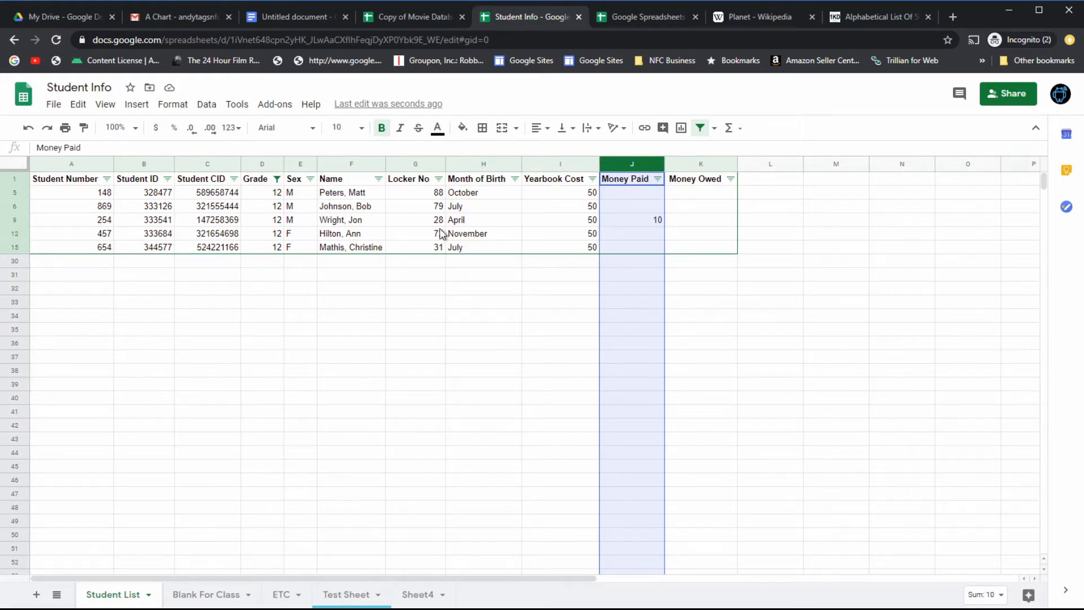
left_click(985, 594)
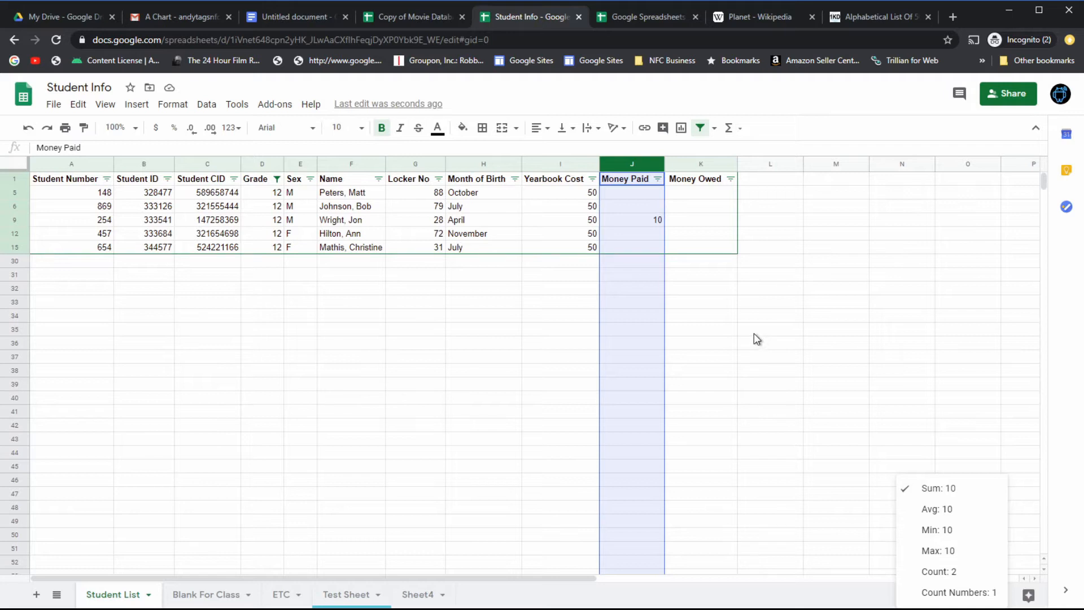
left_click(706, 293)
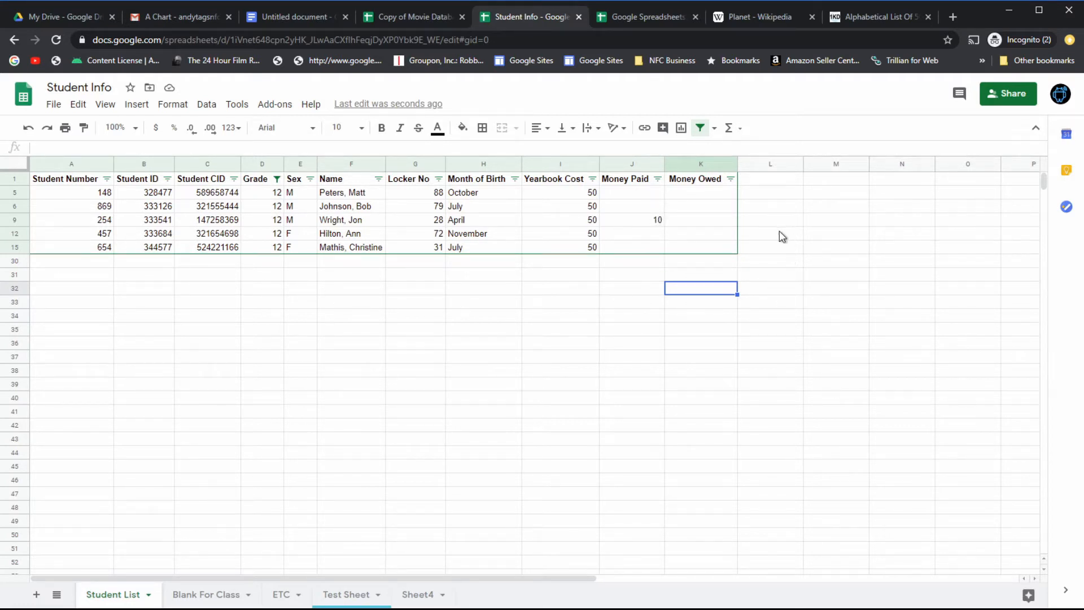
left_click(835, 206)
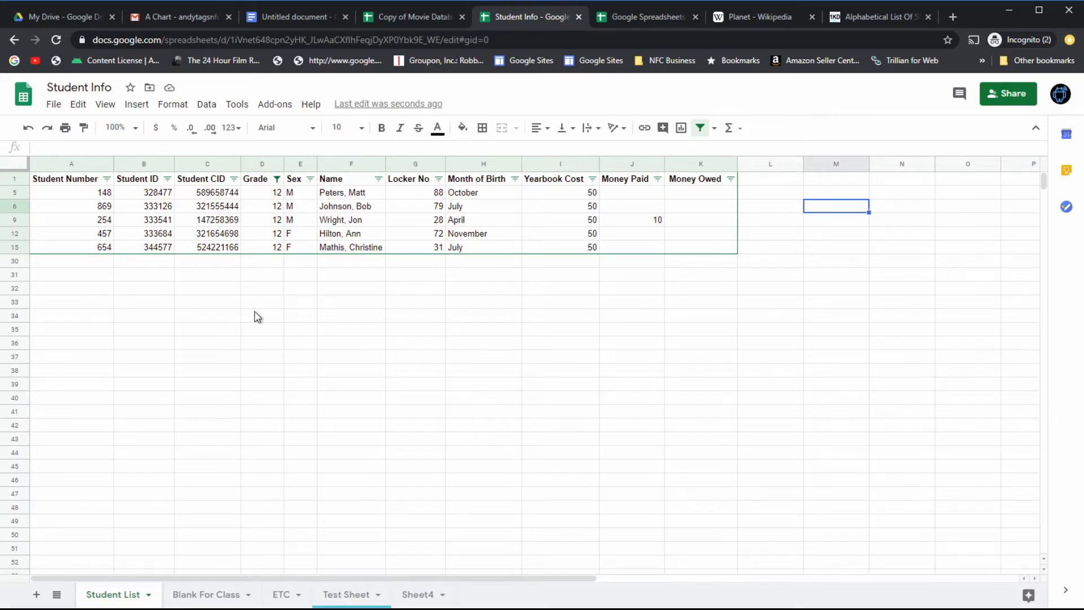
- Change the Grade filter to exclude 12 and list only grades 9, 10 and 11
left_click(276, 179)
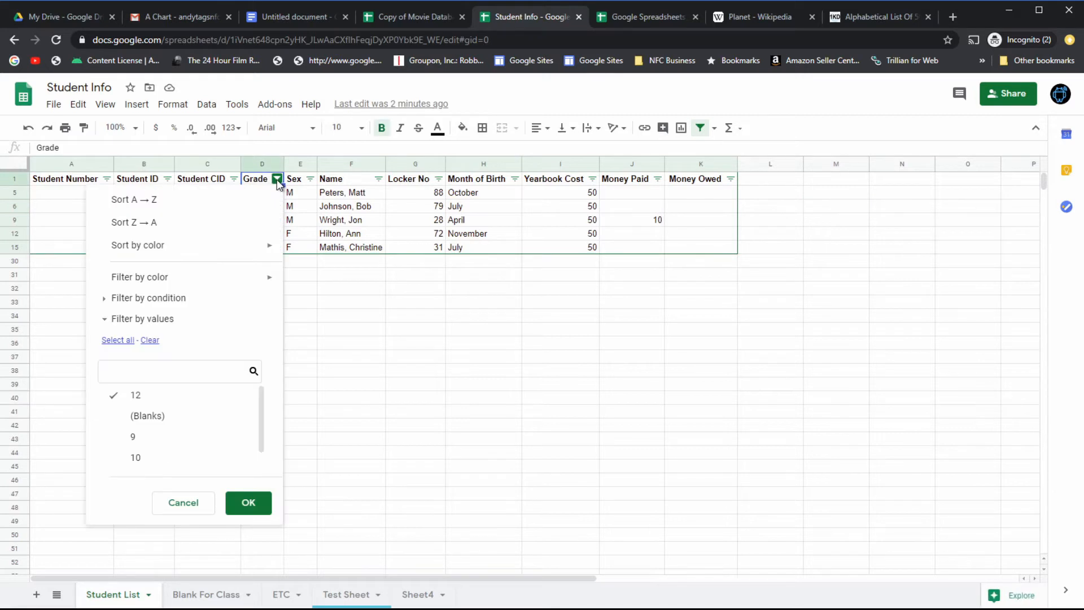
left_click(116, 396)
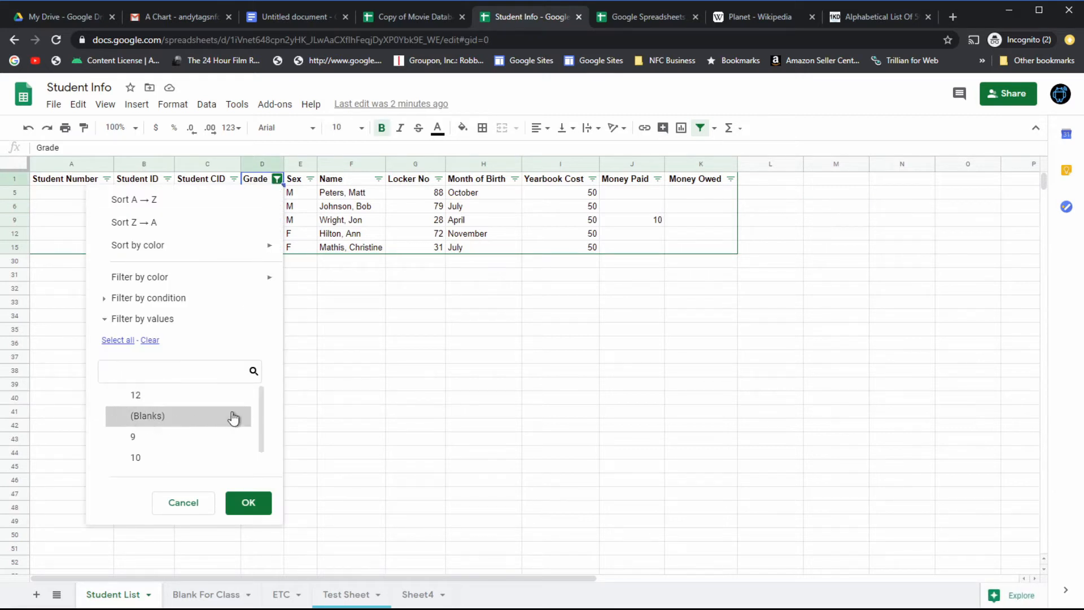
left_click_drag(263, 408, 258, 426)
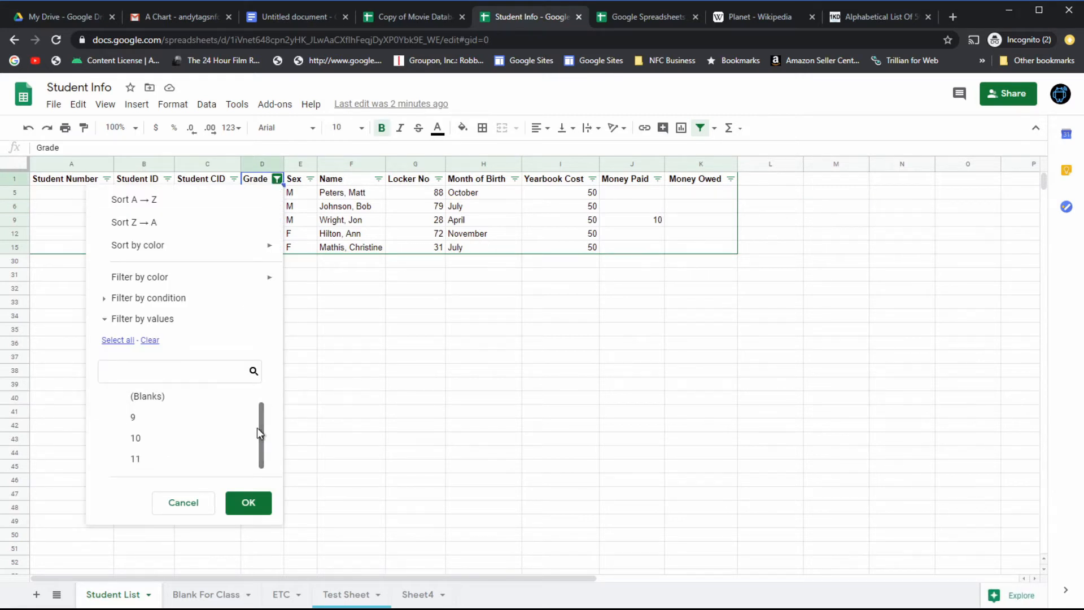
left_click(126, 419)
left_click(127, 439)
left_click(128, 460)
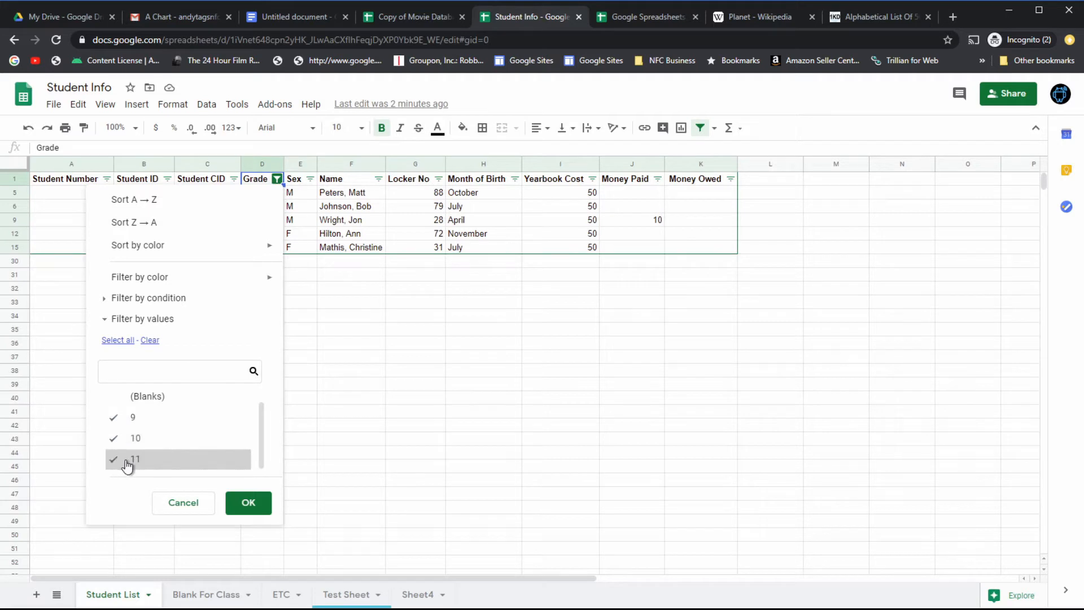
left_click(242, 501)
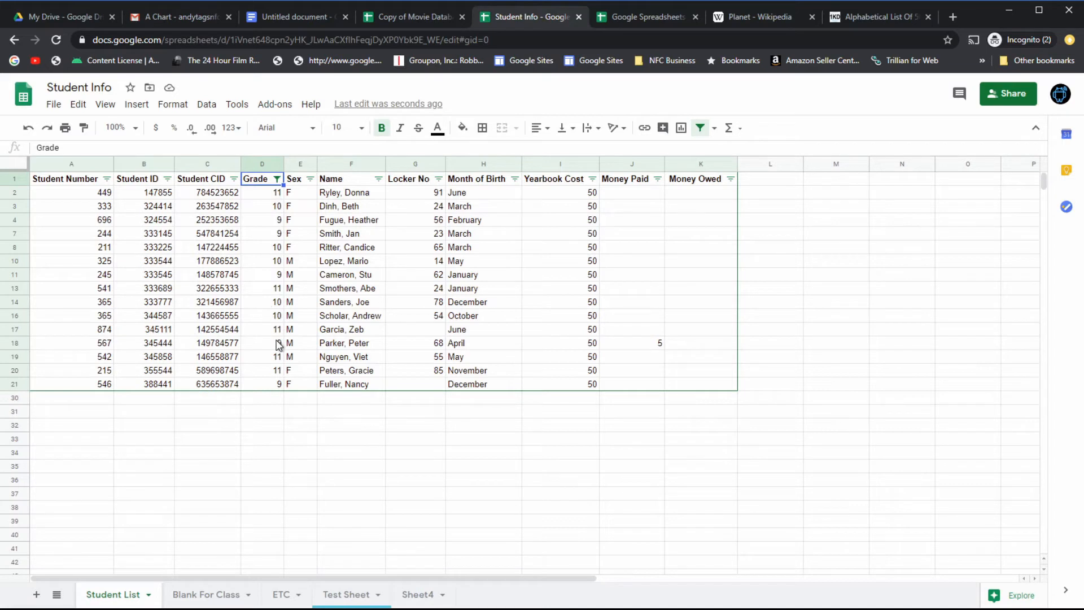
- Examine the Money Paid column's summary statistics for the filtered students in grades 9, 10 and 11
left_click(621, 164)
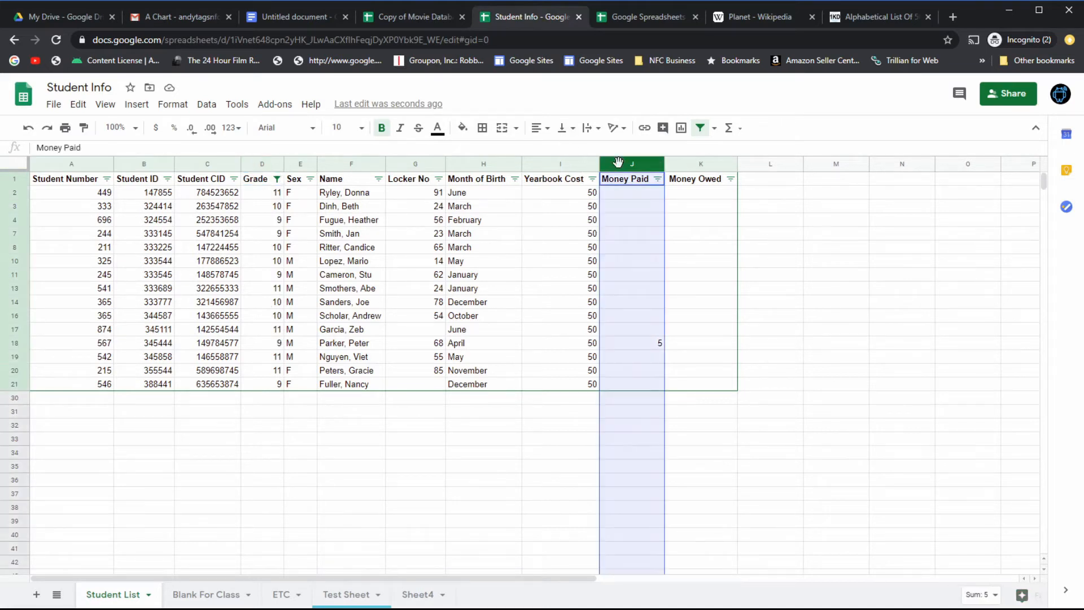
left_click(994, 592)
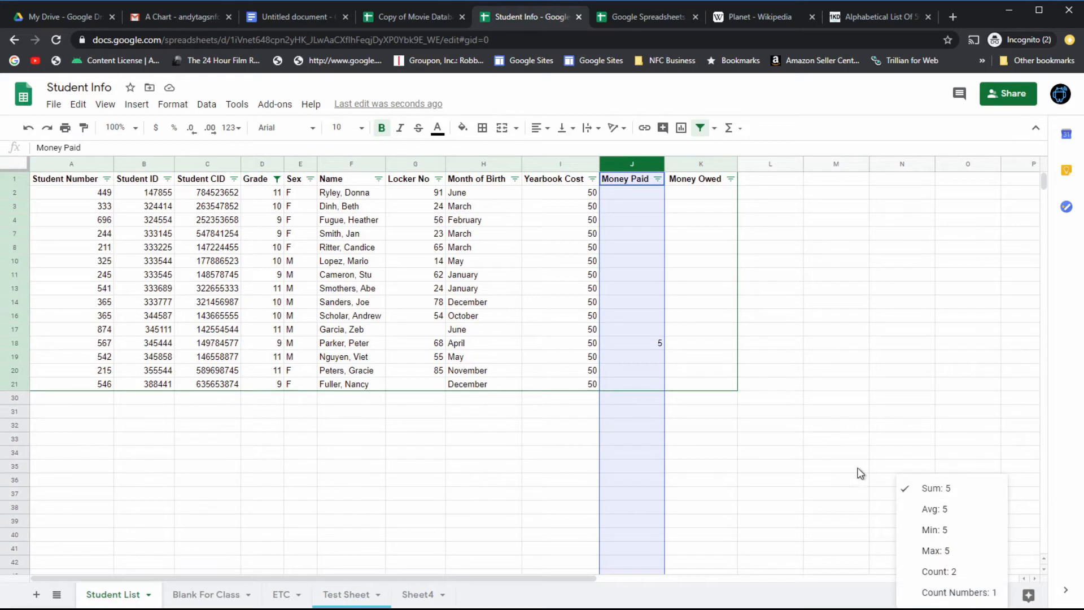
left_click(432, 479)
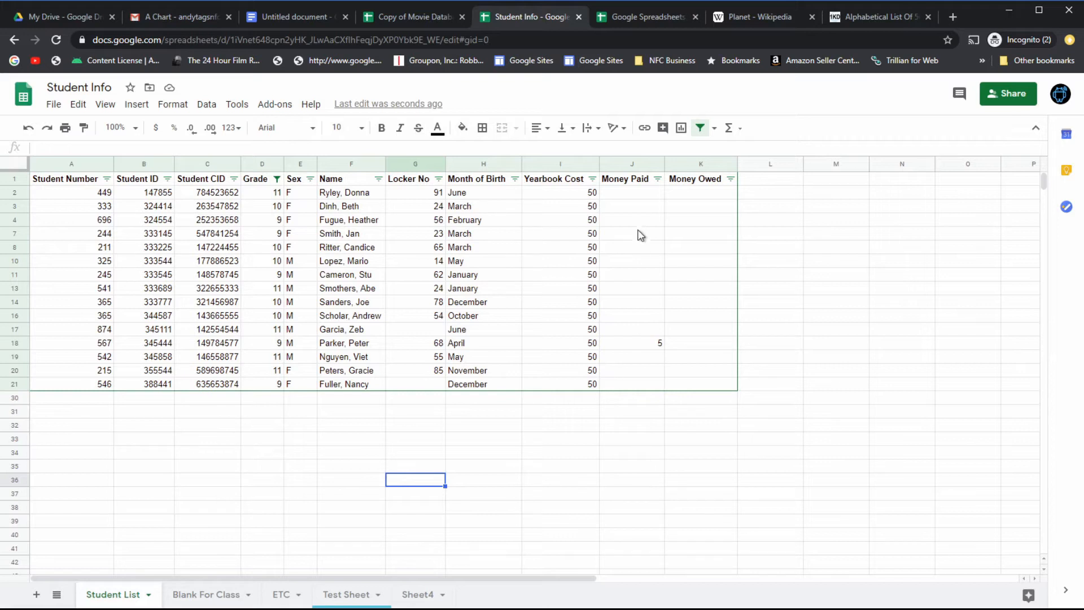
left_click(624, 167)
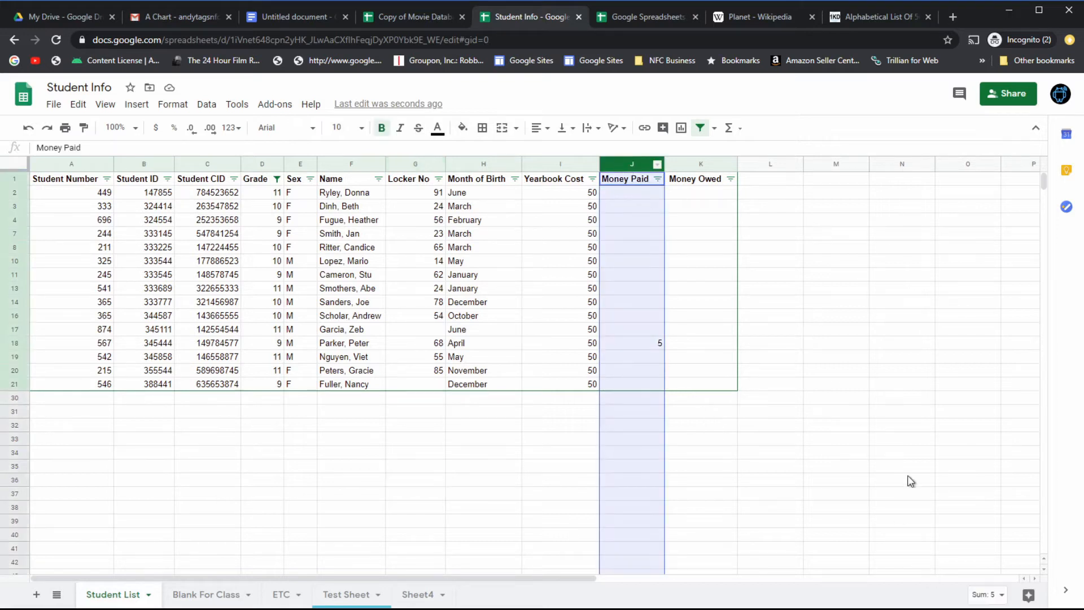
left_click(994, 593)
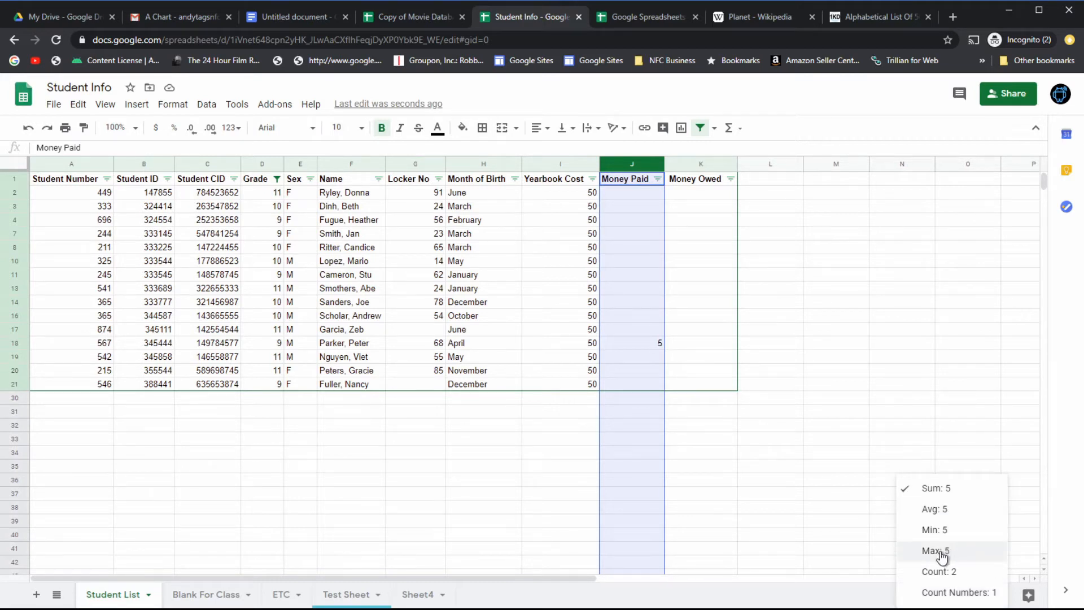
left_click(784, 521)
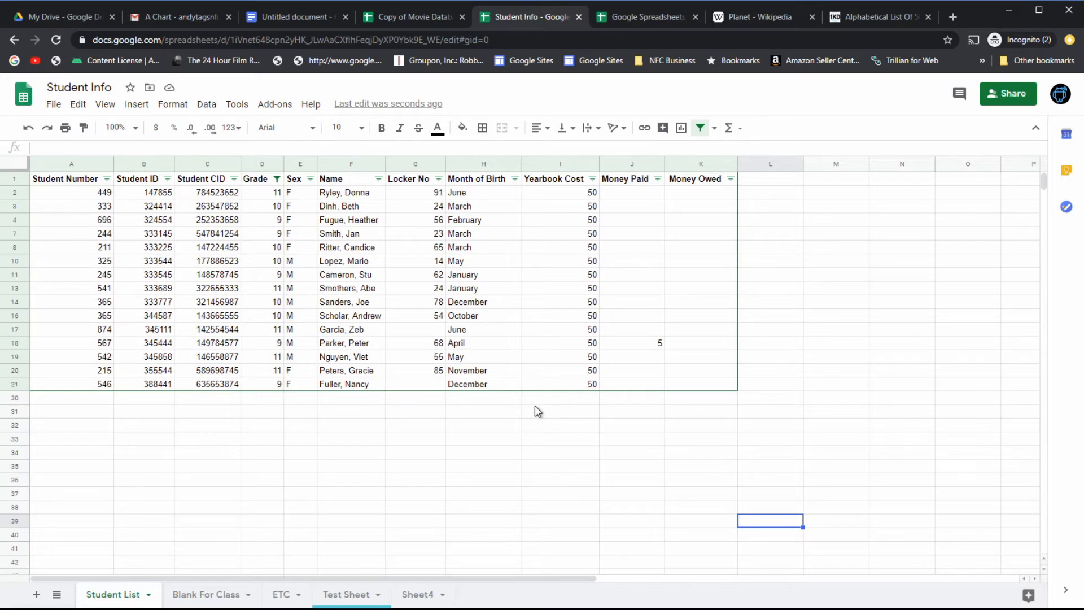
- Switch to the Copy of Movie Database spreadsheet and examine the date column's summary statistics, including the earliest and latest dates
left_click(416, 12)
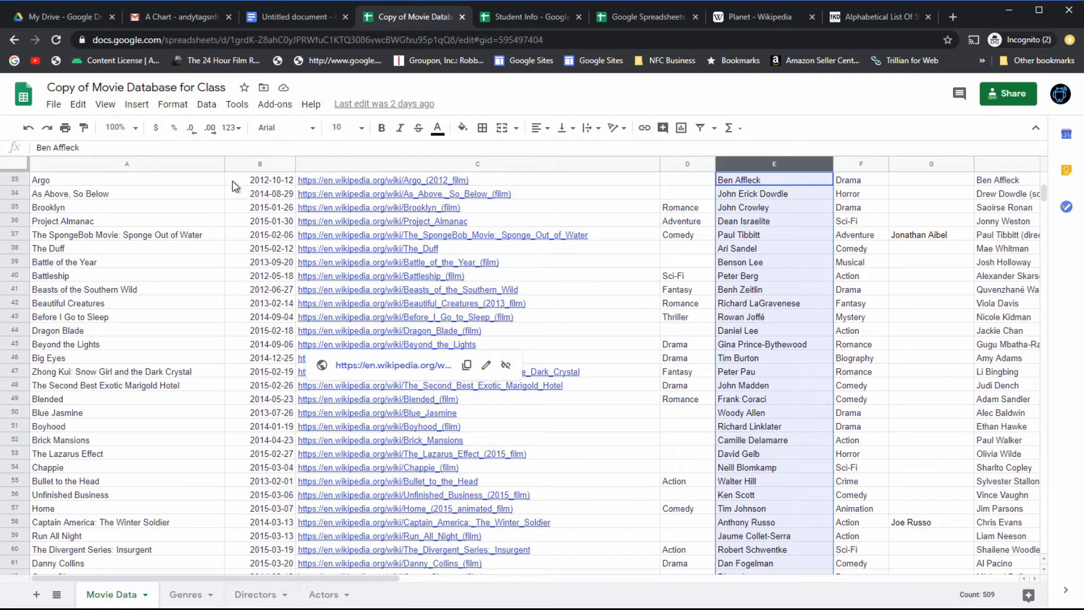
left_click(242, 165)
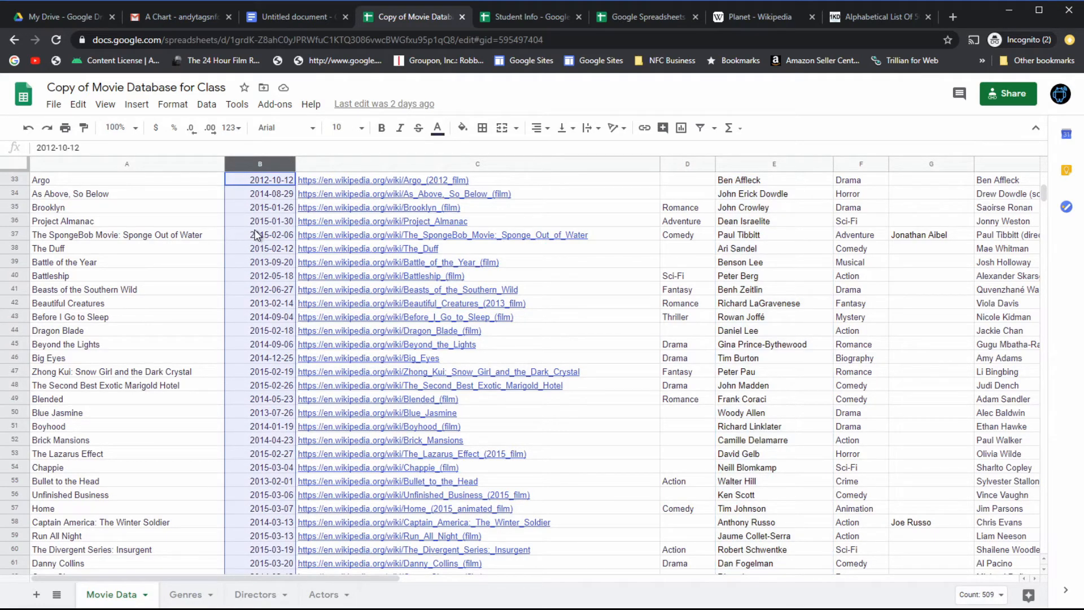
left_click(1001, 596)
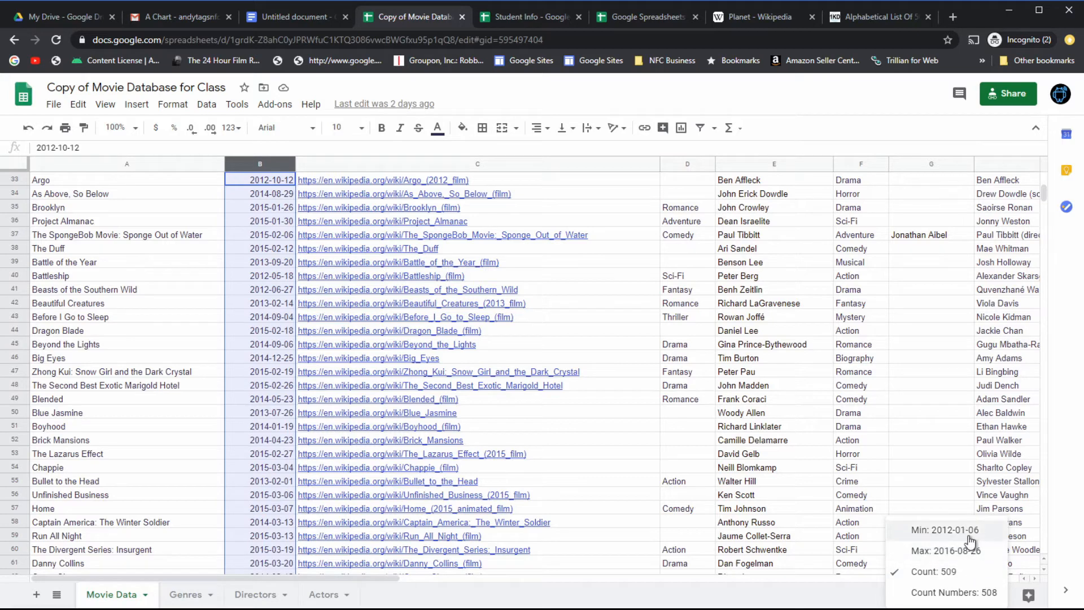
left_click(821, 593)
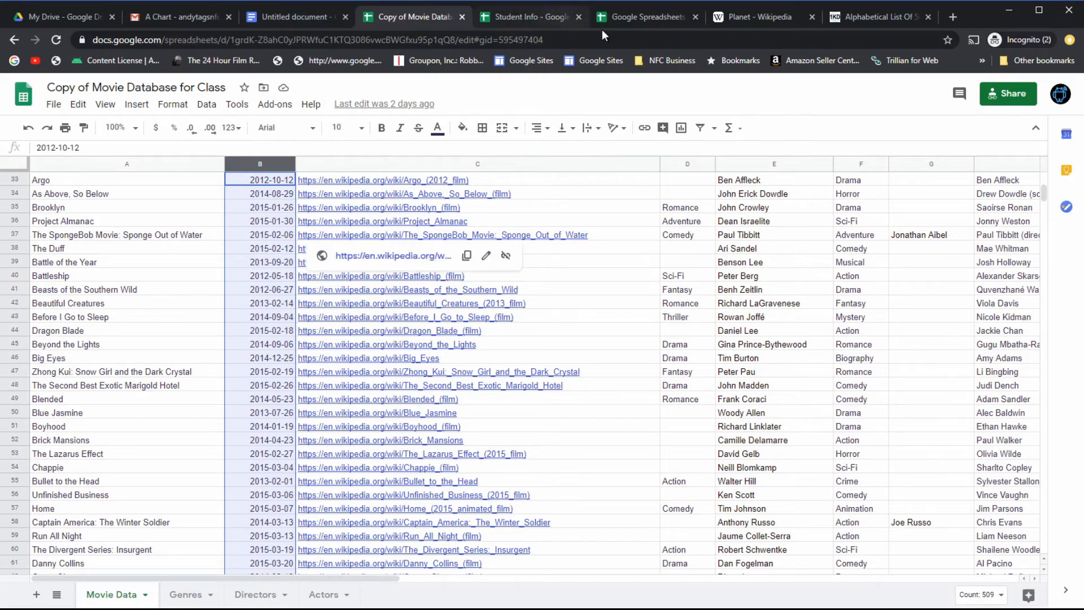
- Switch to the Google Spreadsheets Lessons file and examine the Amount Owed column's summary statistics in the Funds sheet
left_click(633, 16)
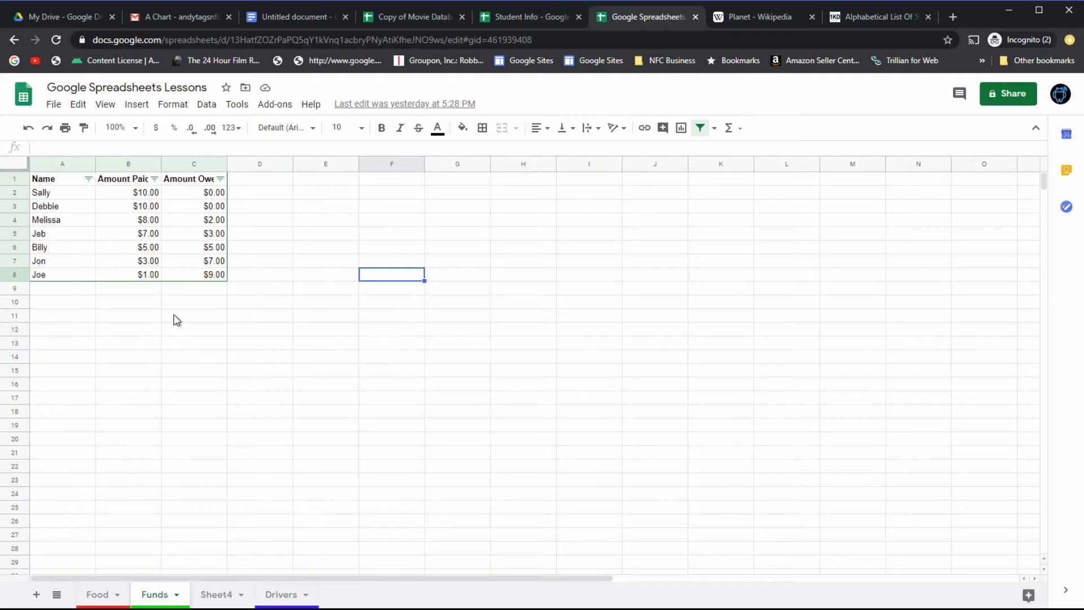
left_click(177, 164)
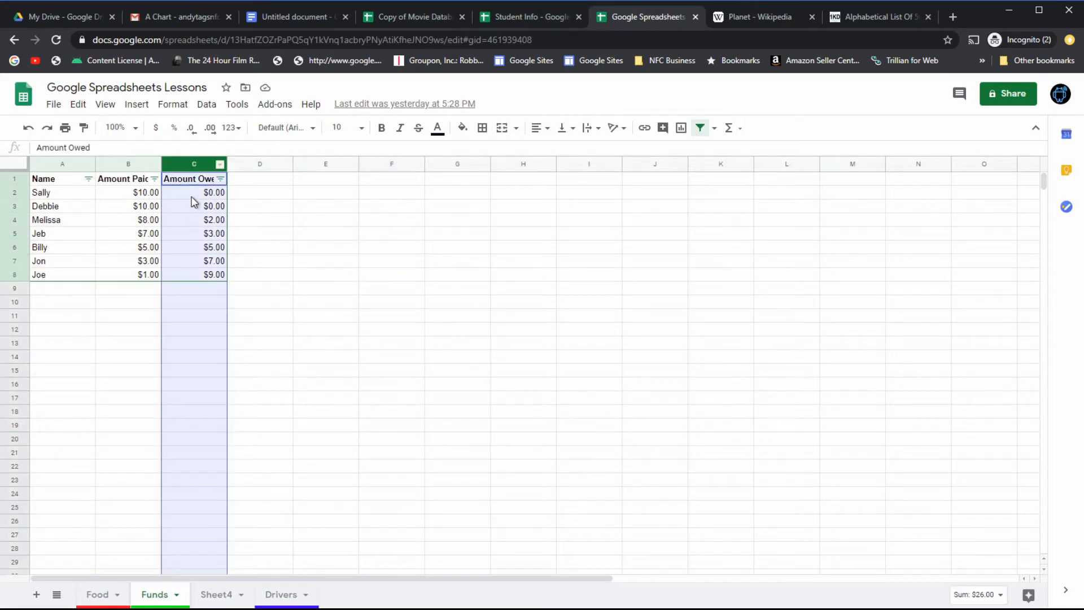
left_click(985, 594)
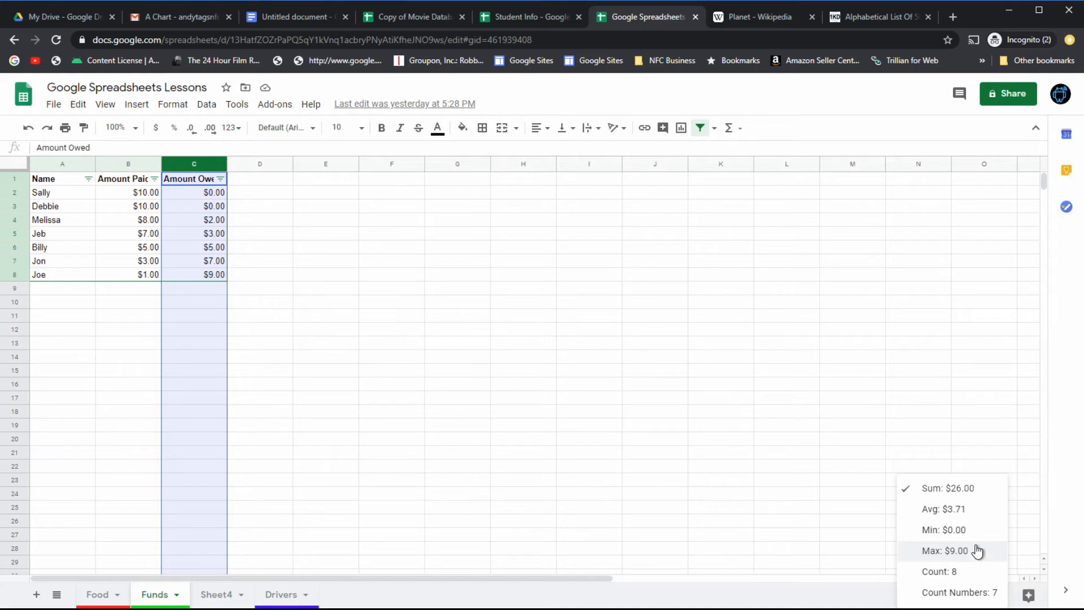
left_click(787, 401)
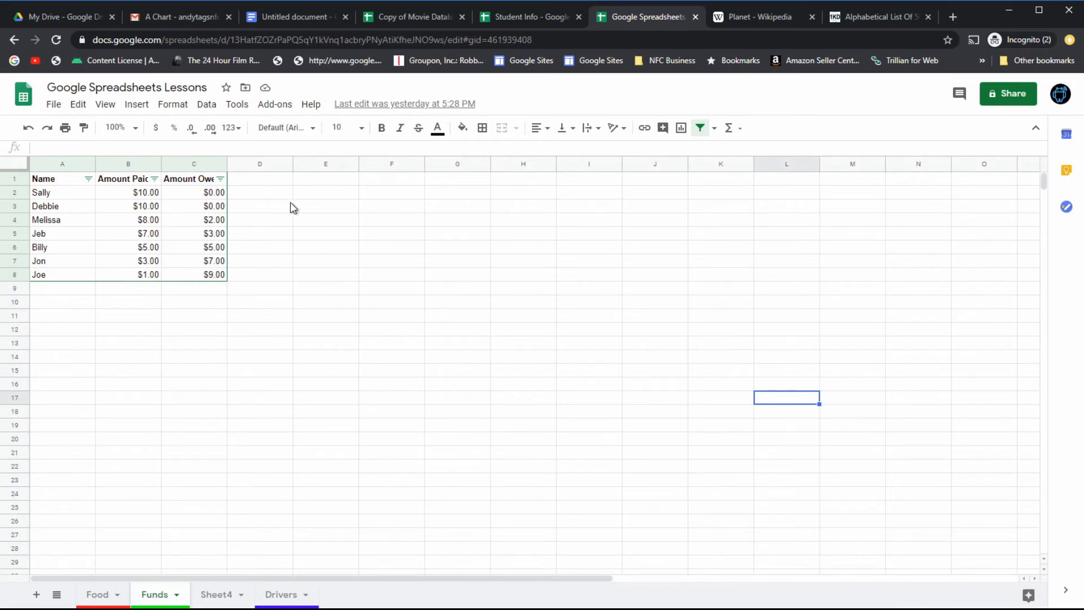
- Return to the Student Info spreadsheet and change the Grade filter to list only grade 10 students
left_click(526, 19)
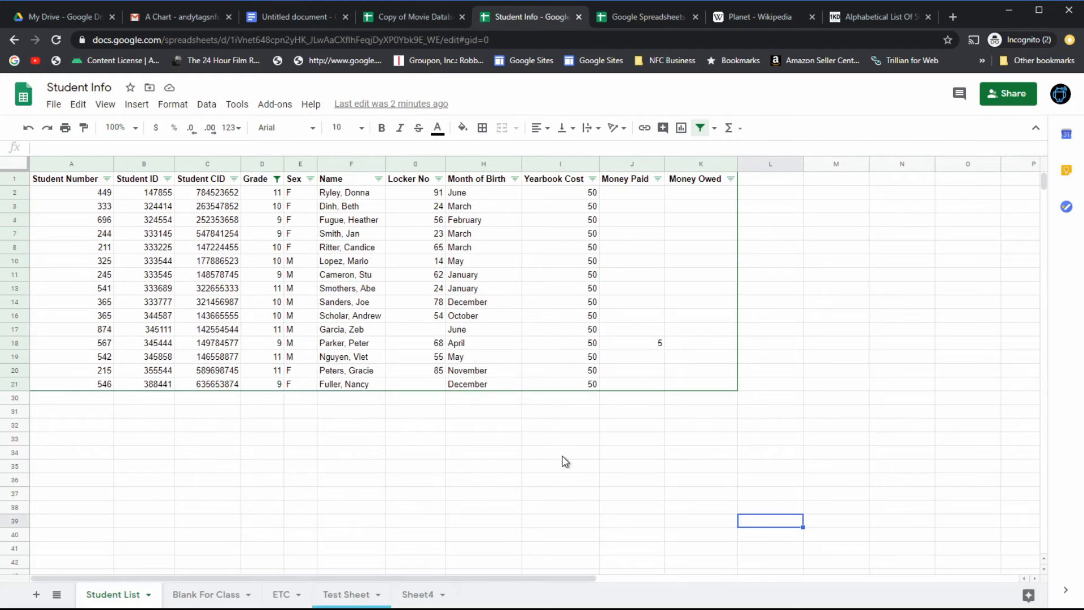
left_click(277, 179)
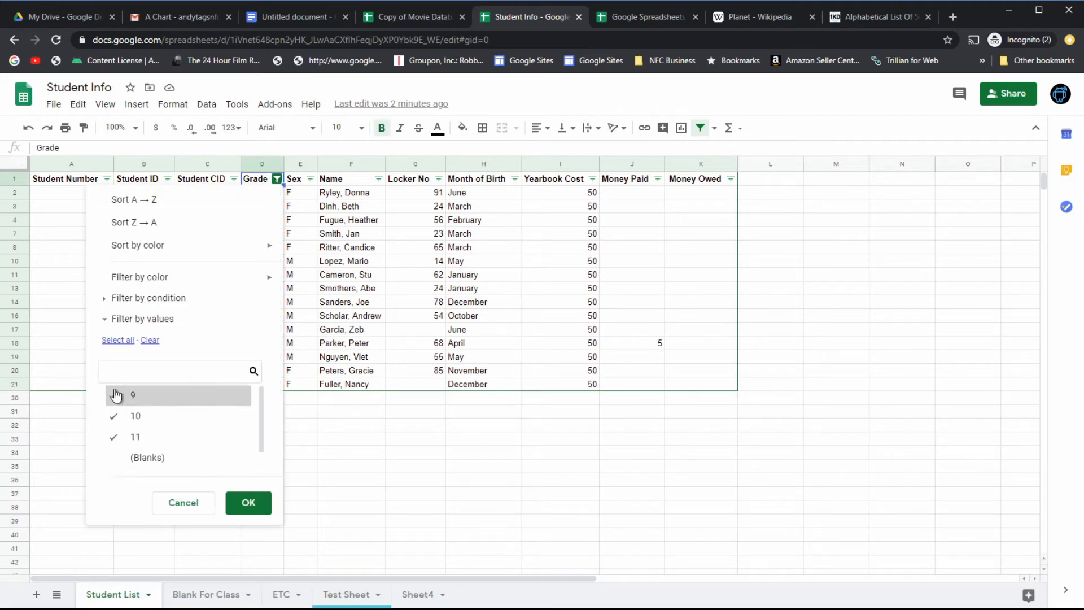
left_click(149, 340)
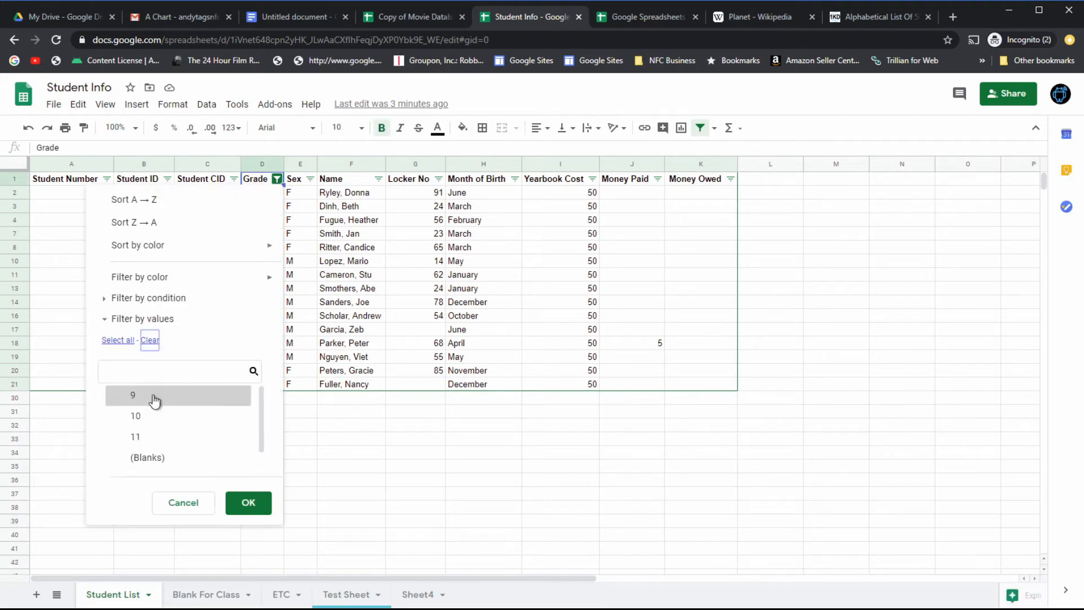
left_click(119, 420)
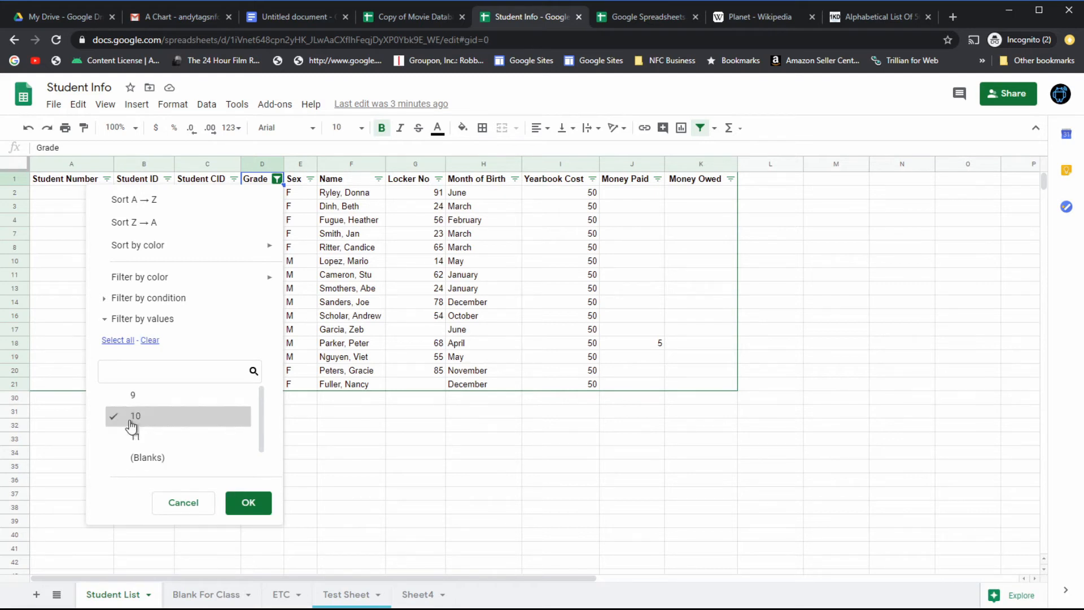
left_click(258, 511)
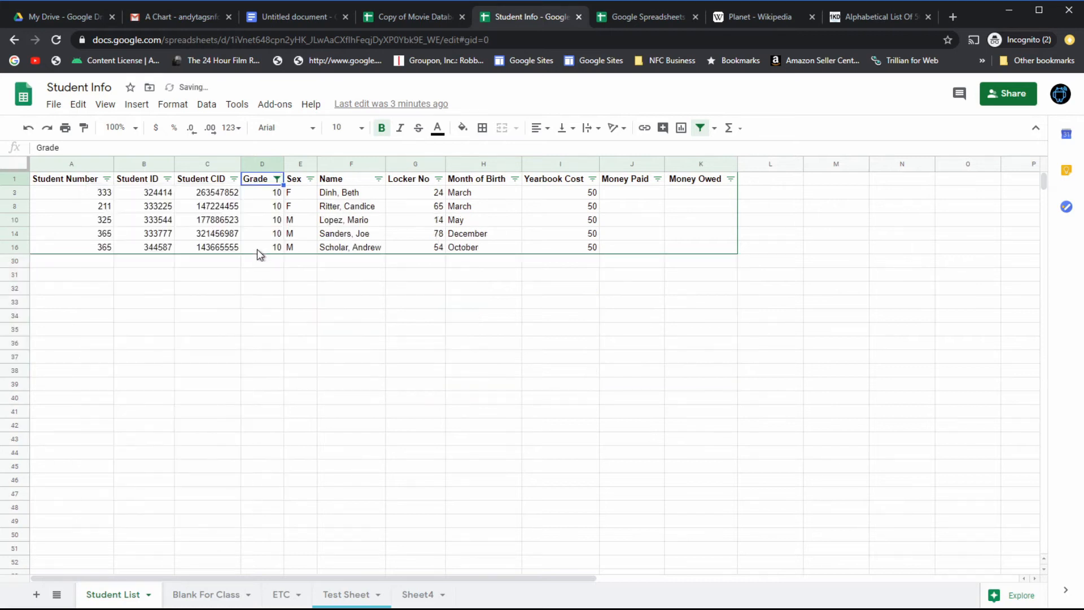
- Filter the Sex column by values to exclude M and list only F
left_click(309, 178)
left_click(148, 416)
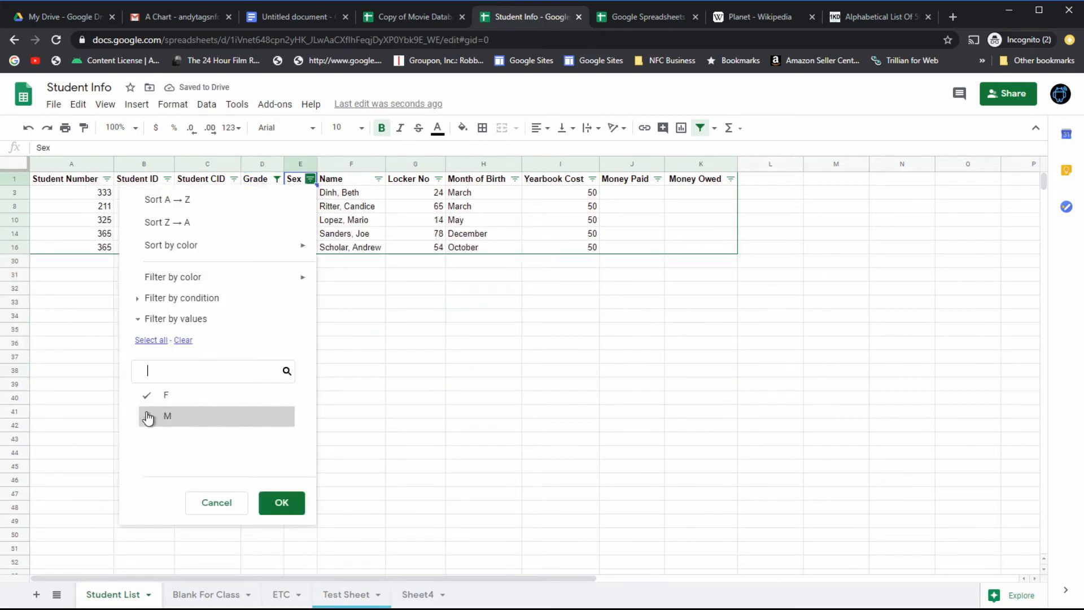
left_click(282, 504)
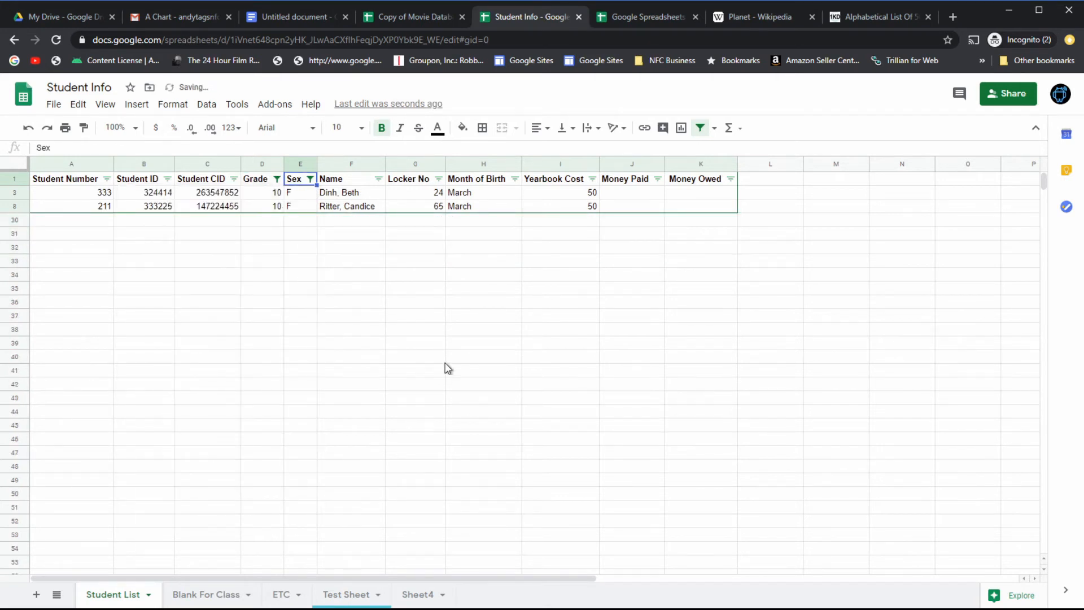
- Select the Sex column and the Grade column in turn, and set the Grade column's quick summary to Count Numbers
left_click(295, 165)
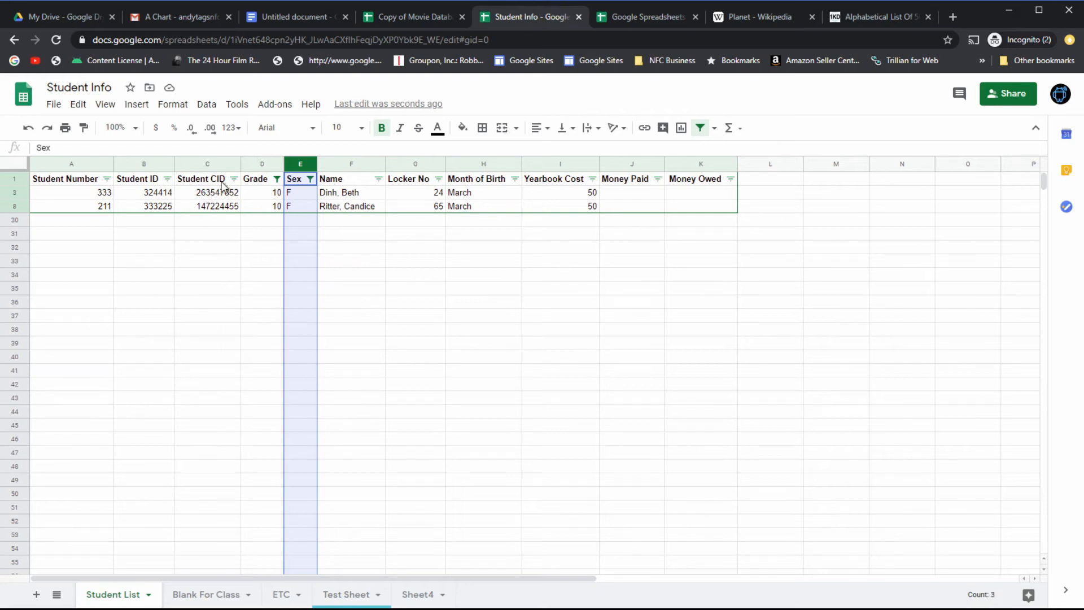
left_click(259, 165)
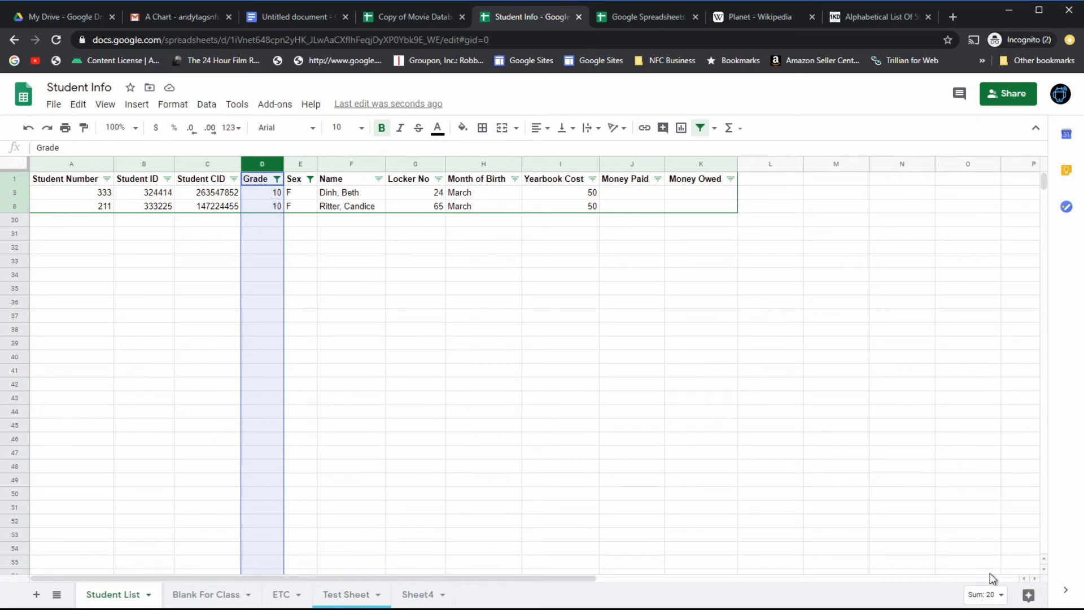
left_click(1002, 595)
left_click(1002, 595)
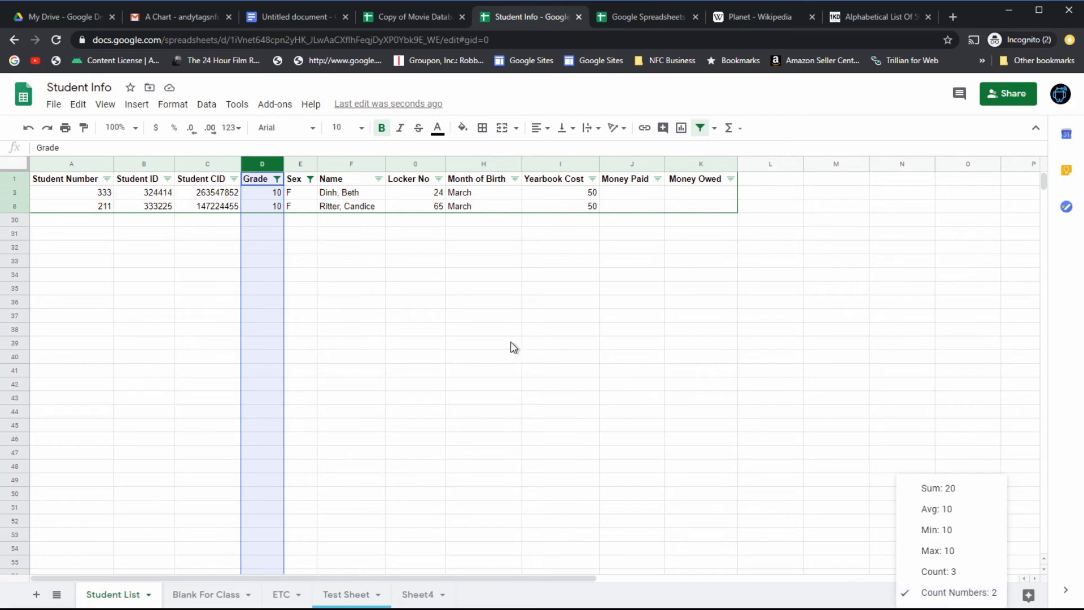
left_click(374, 292)
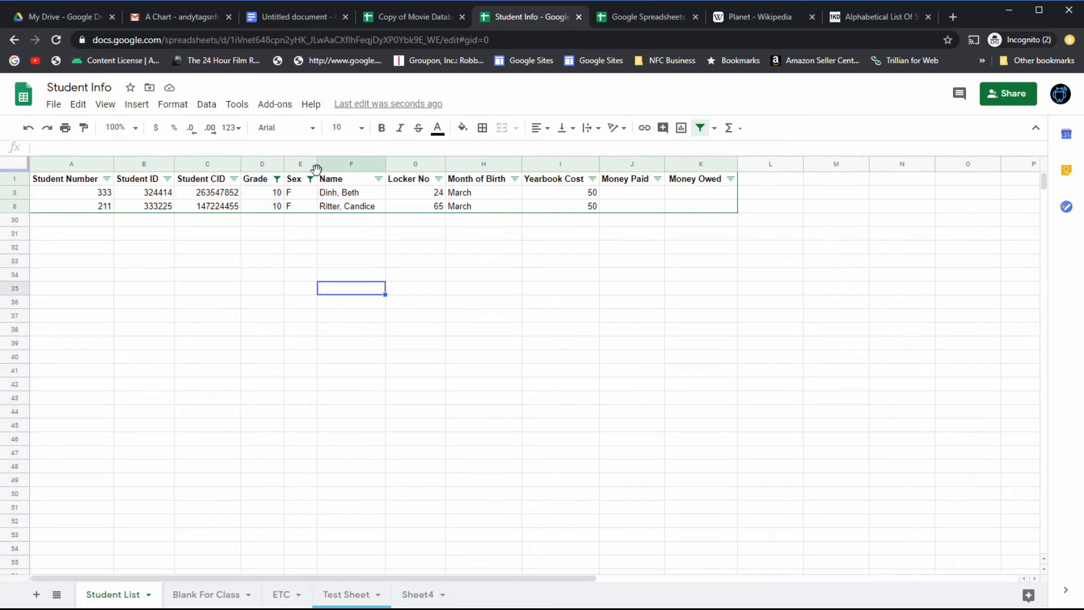
- Check the Money Paid and Money Owed columns for the filtered grade 10 female students
left_click(629, 165)
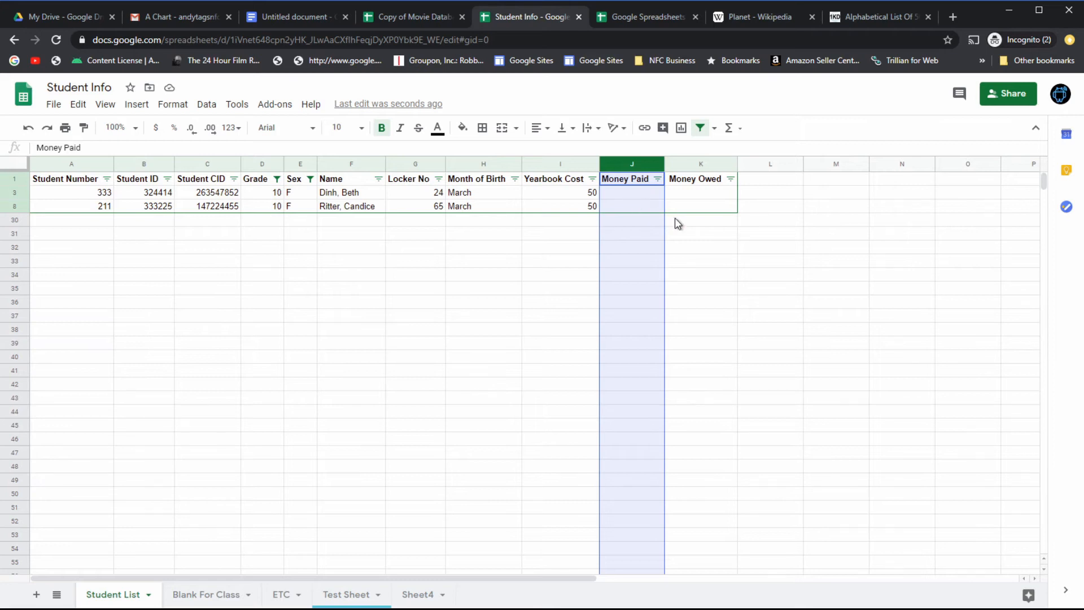
left_click(699, 196)
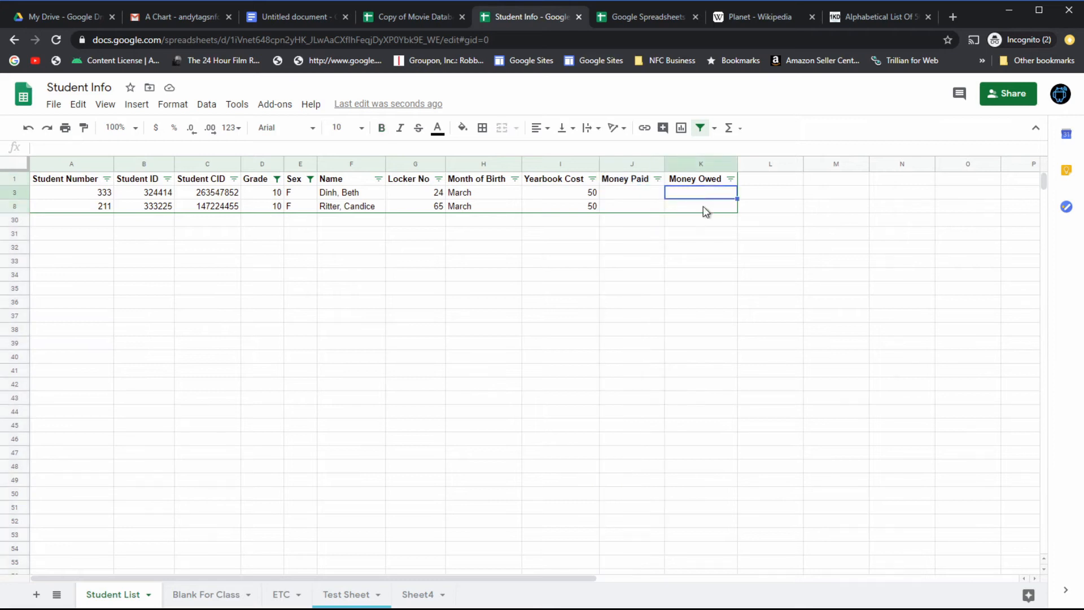
left_click(694, 164)
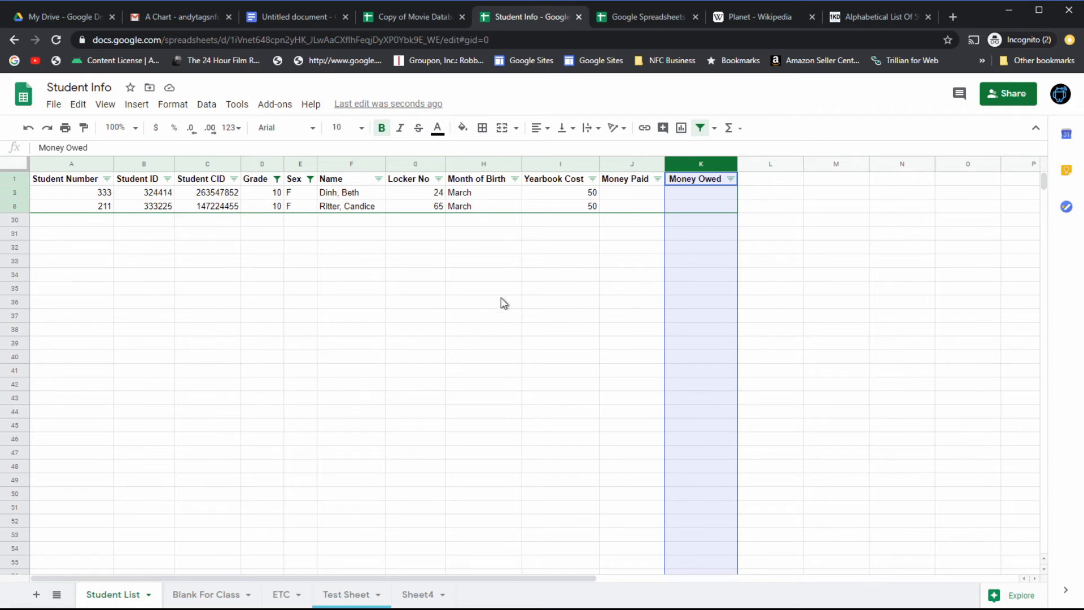
- Reset the Sex column's filter to include all values
left_click(310, 179)
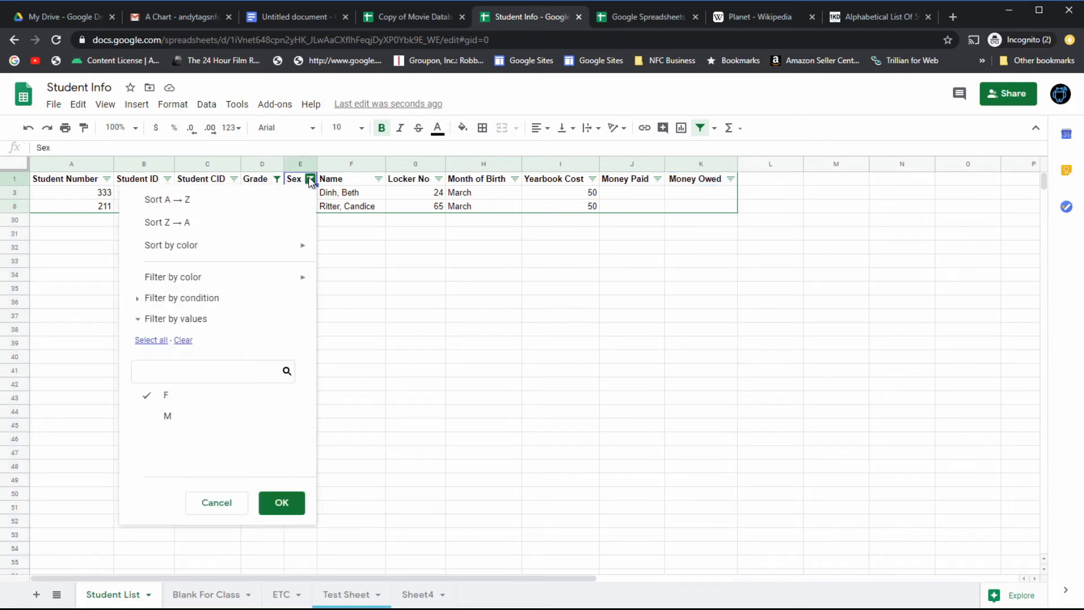
left_click(183, 339)
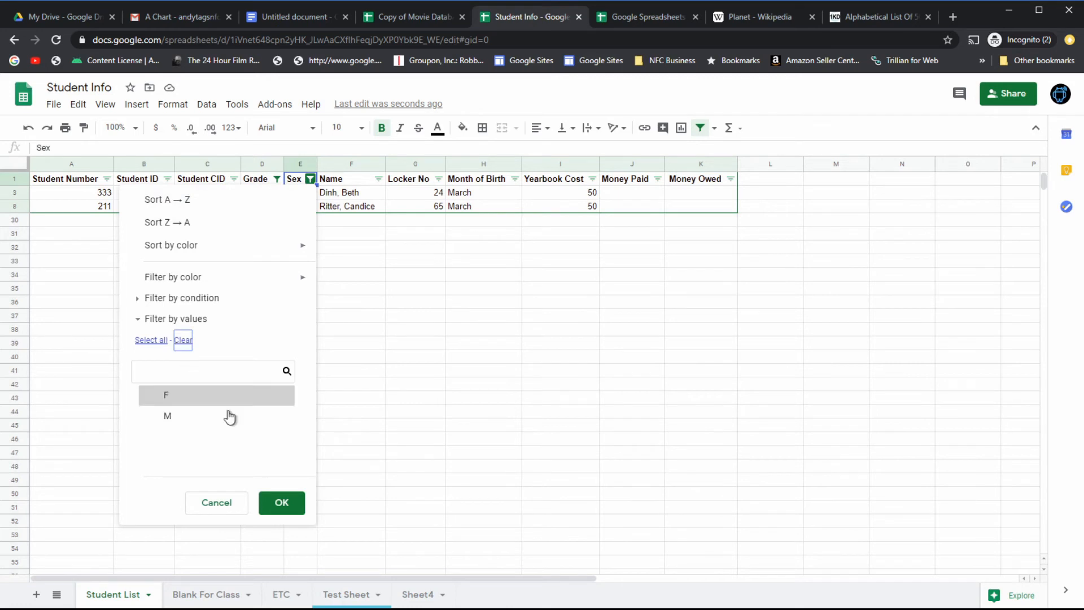
left_click(152, 340)
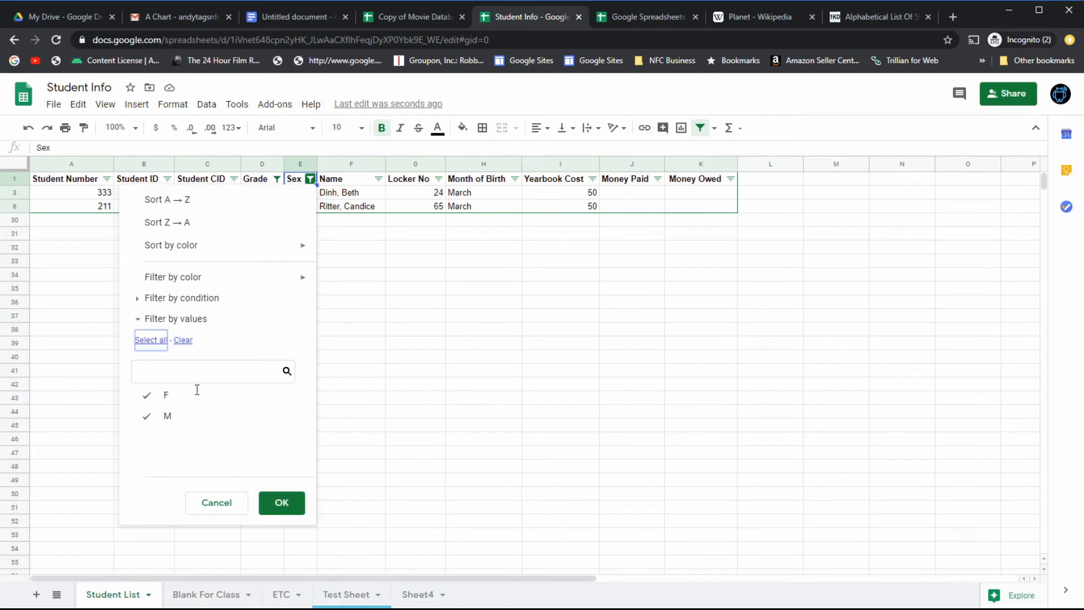
left_click(282, 503)
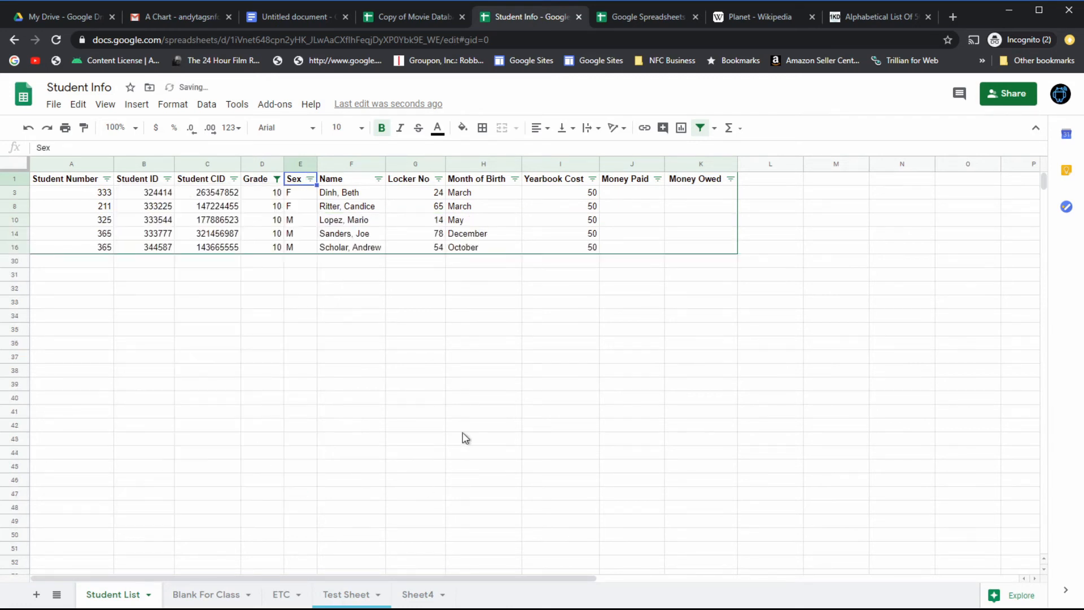
- Reset the Grade column's filter to include all values so every student is listed
left_click(276, 180)
mouse_move(164, 246)
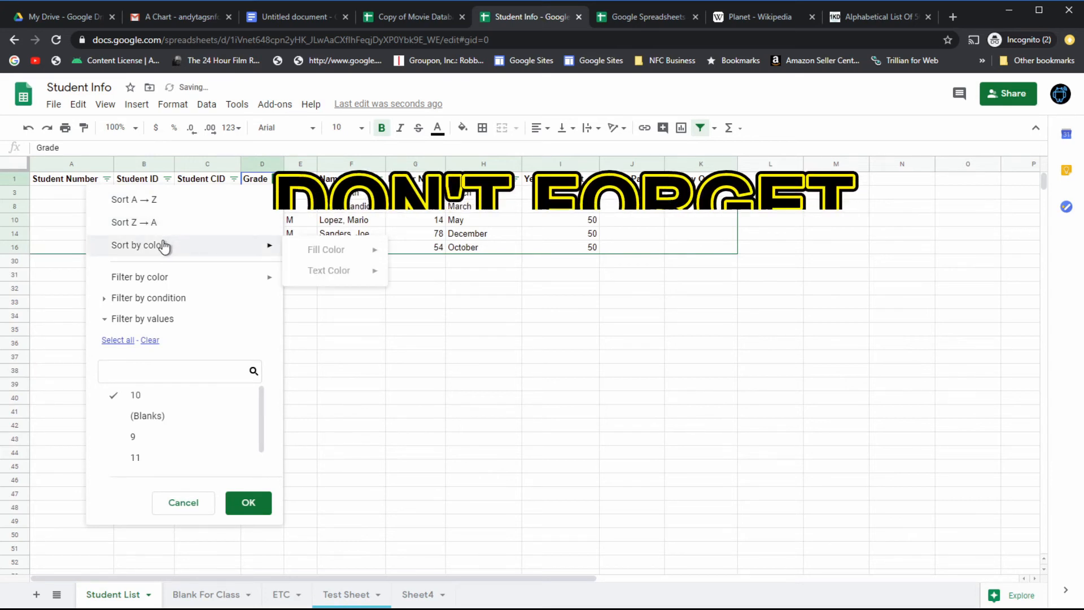
left_click(118, 339)
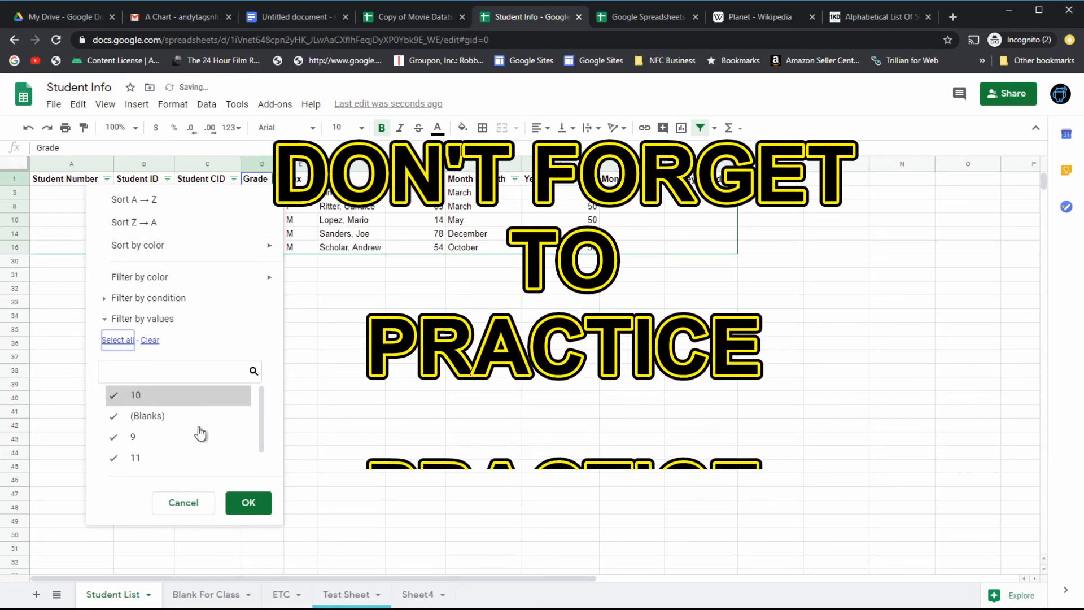
left_click(266, 503)
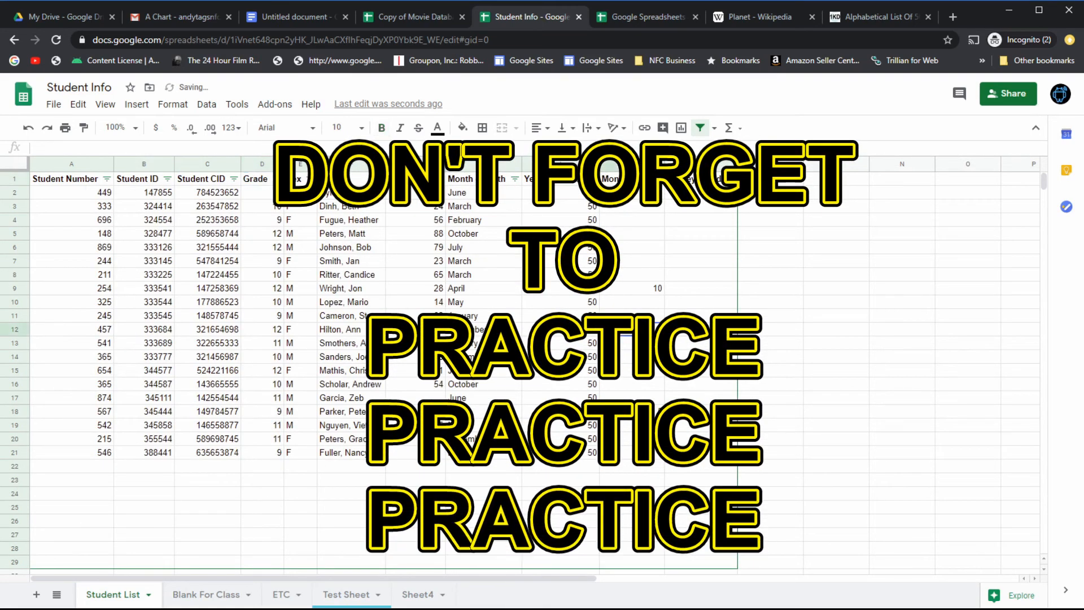
- Examine the quick summaries of the Yearbook Cost and Money Paid columns for the unfiltered student list
left_click(562, 164)
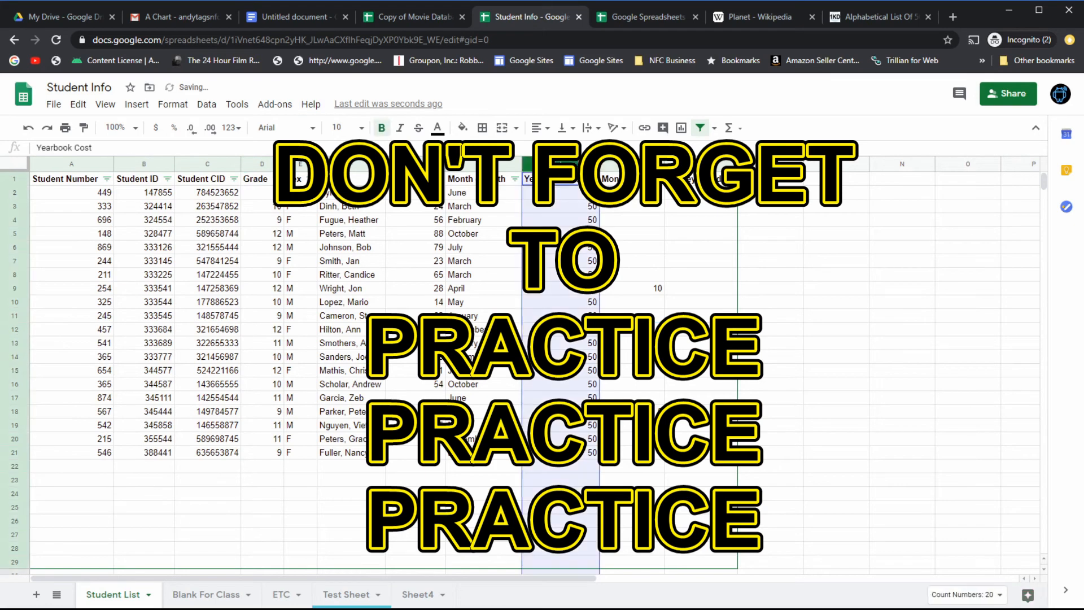
left_click(626, 165)
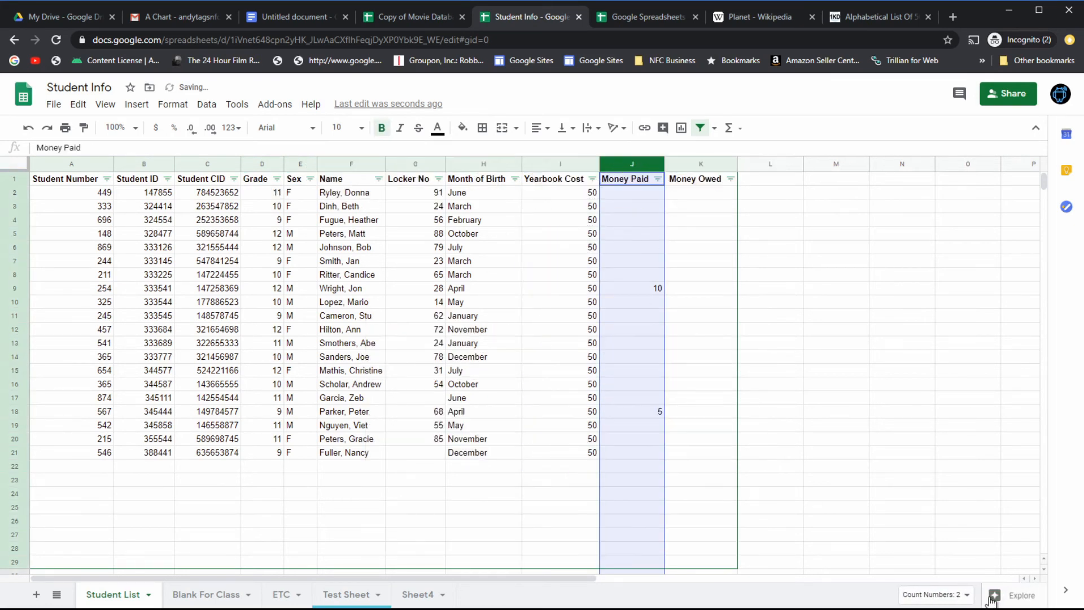
left_click(966, 595)
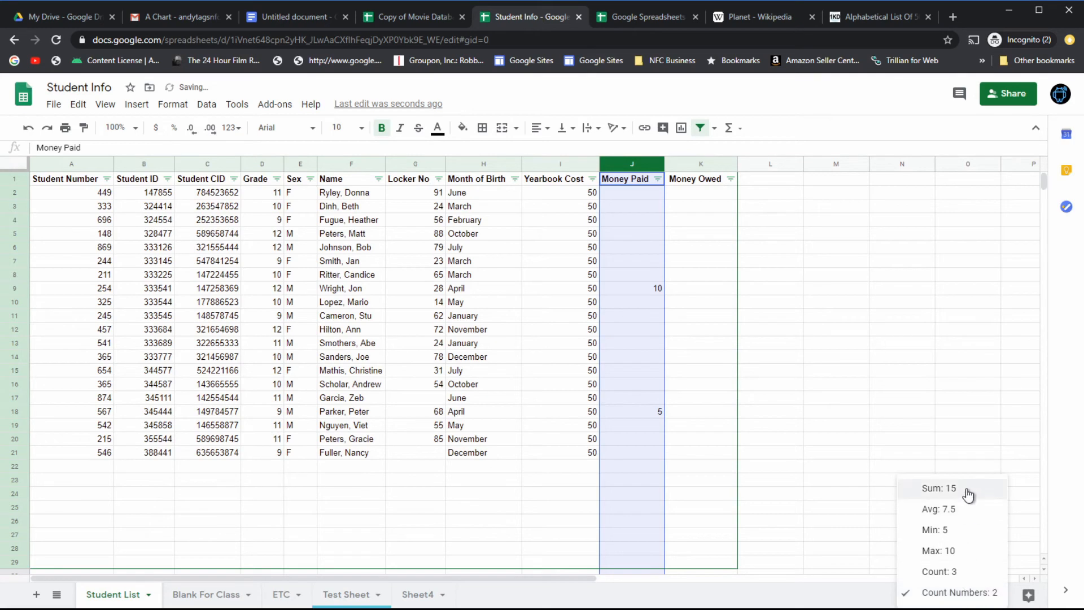
left_click(767, 317)
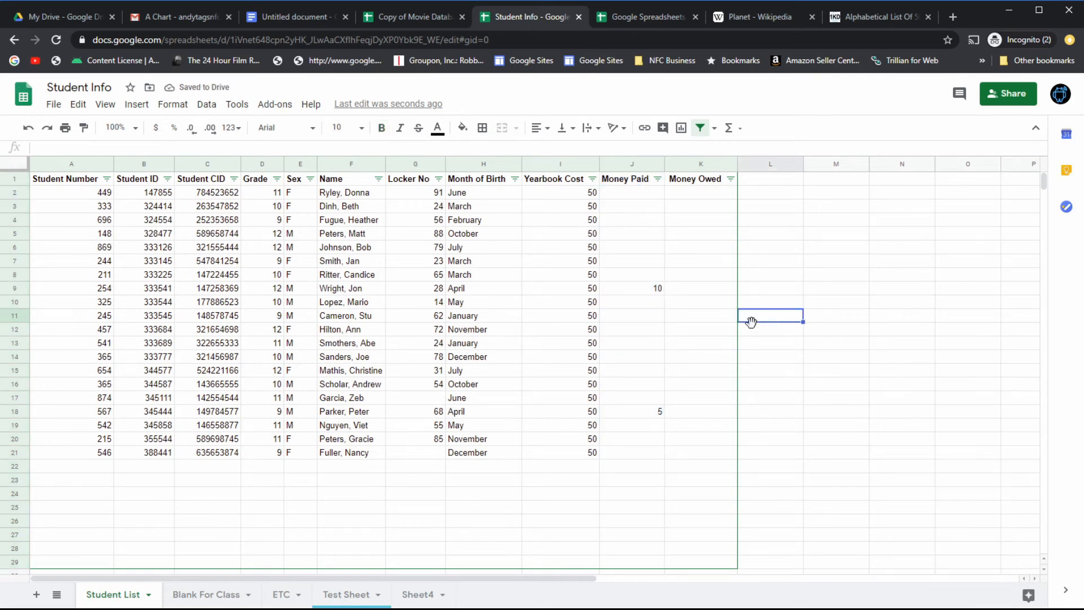